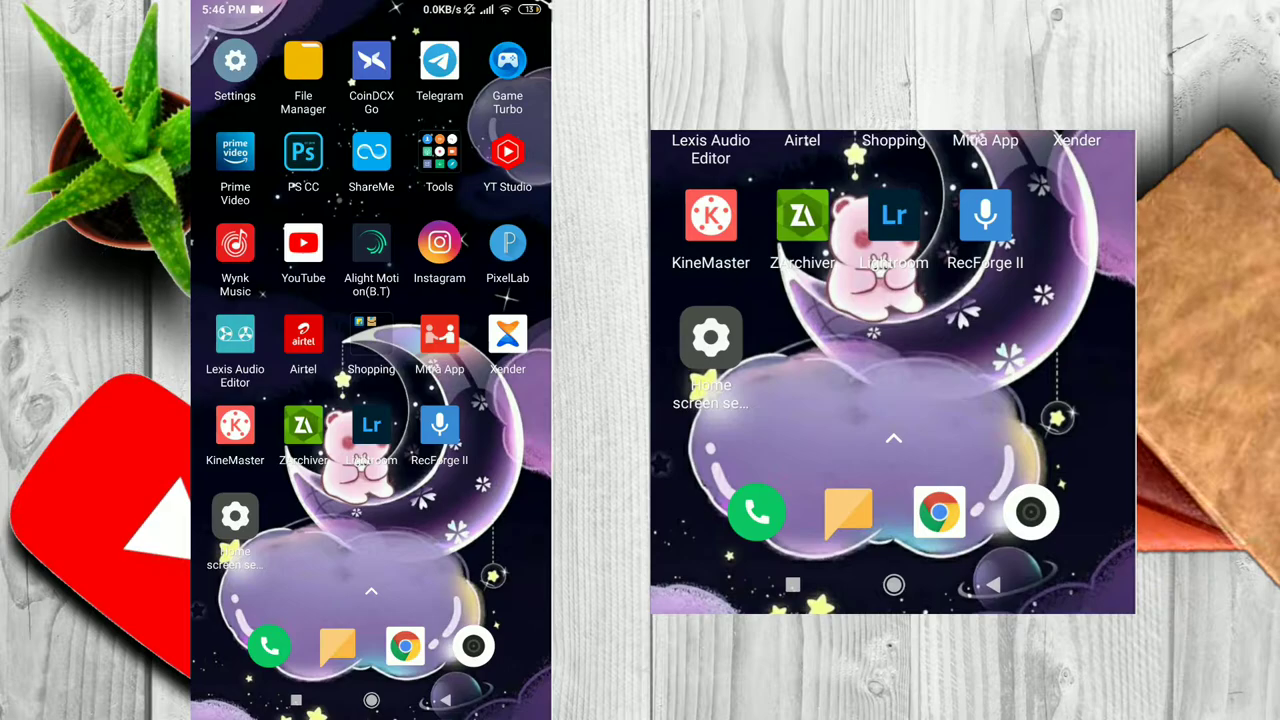
# Create 'New Project 20' at 16:9, 1080p, 60 fps with a black background.
pyautogui.click(371, 243)
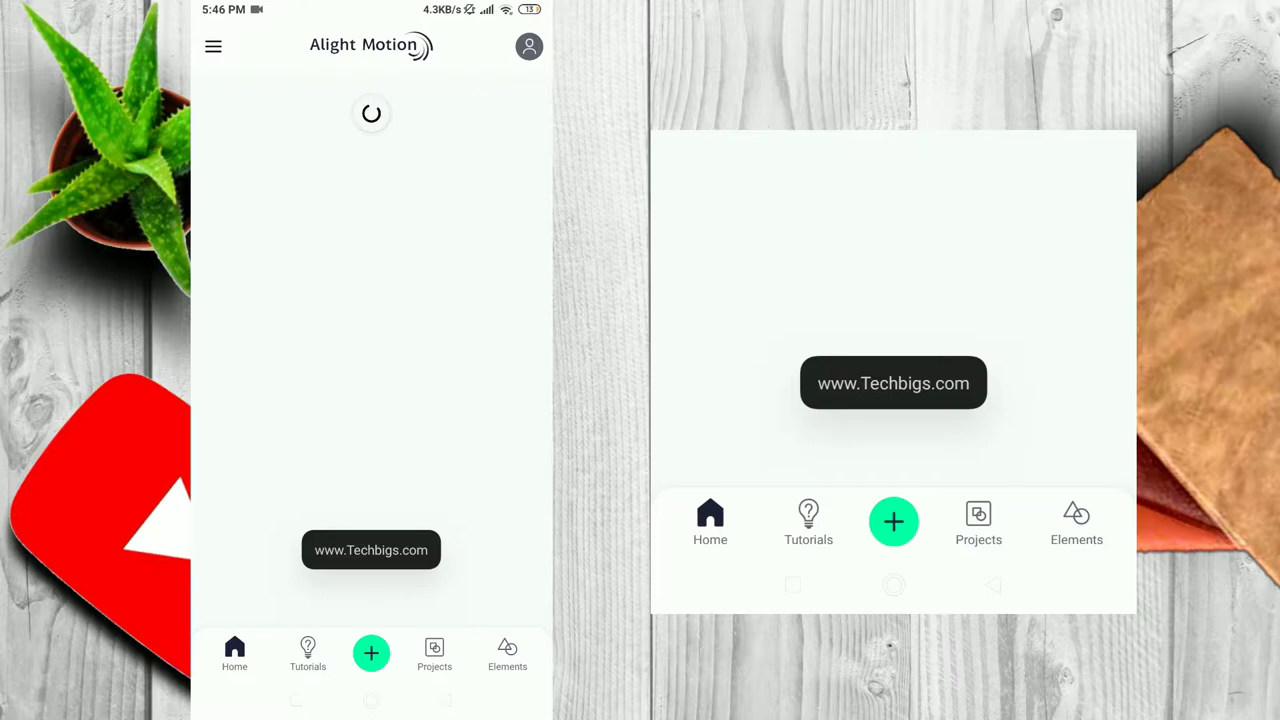
pyautogui.click(371, 653)
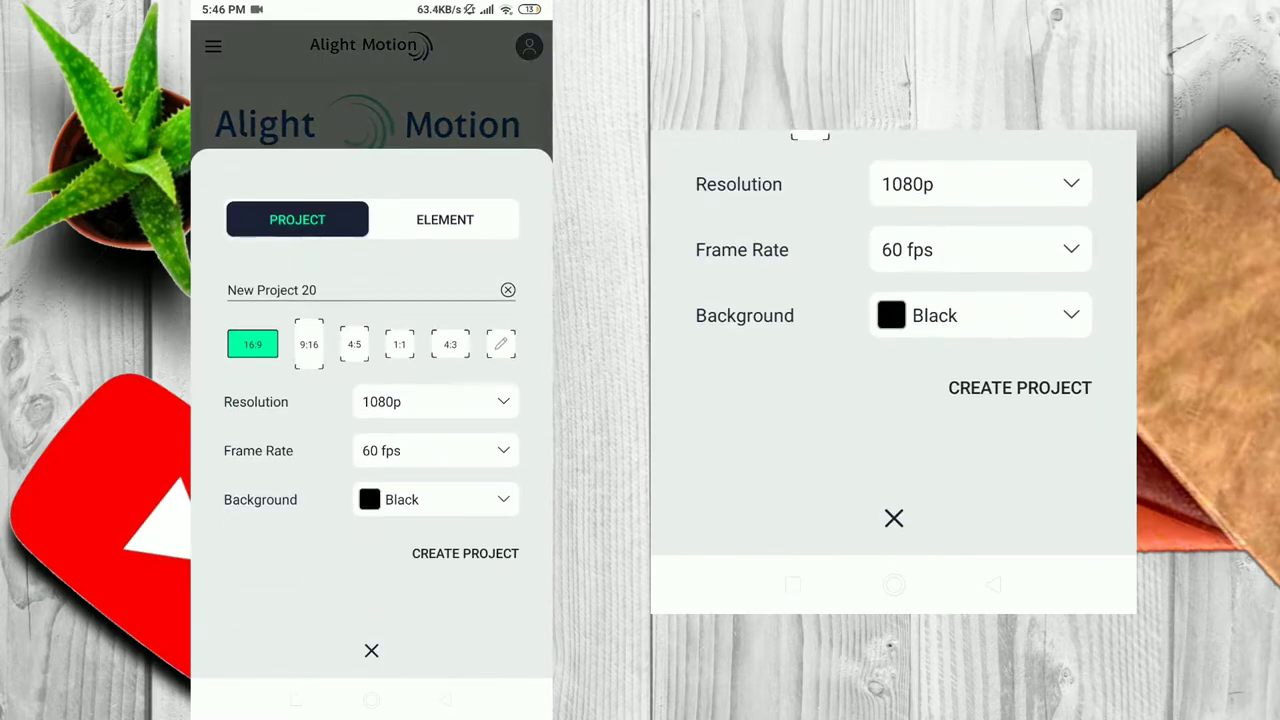
pyautogui.click(465, 553)
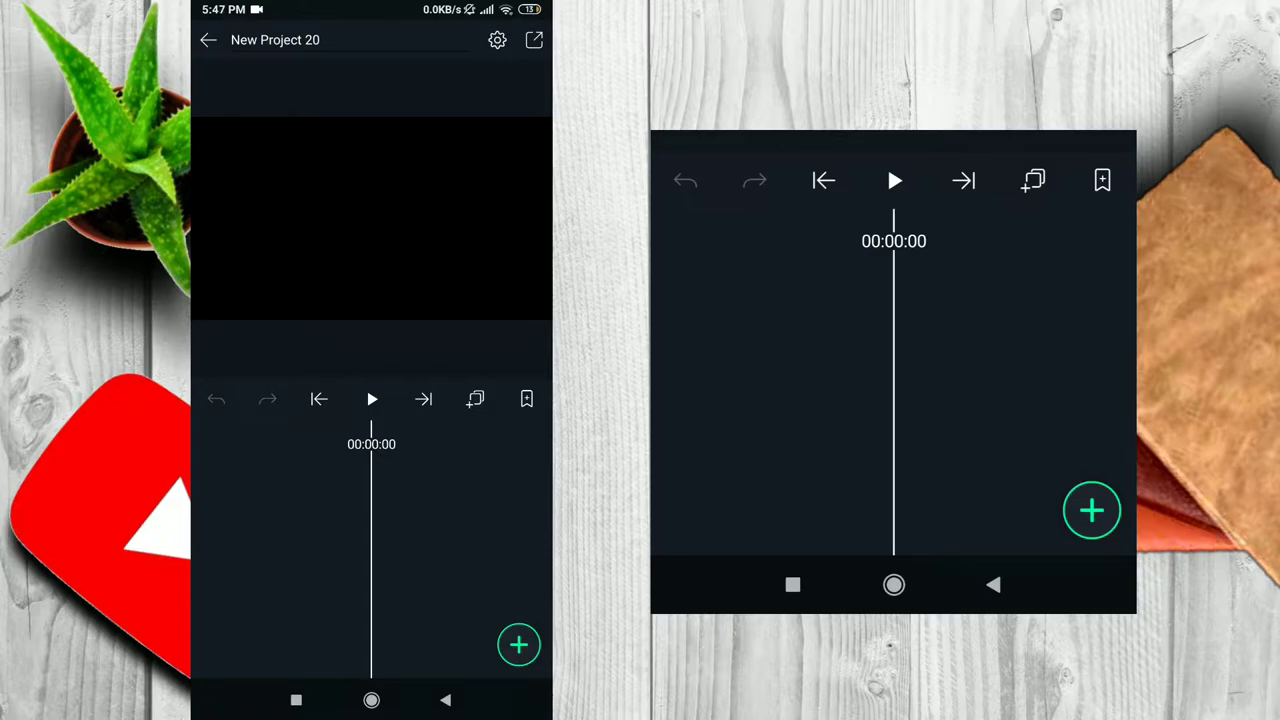
# Import the gameplay video and use Duplicate Layer to stack a second copy.
pyautogui.click(1091, 511)
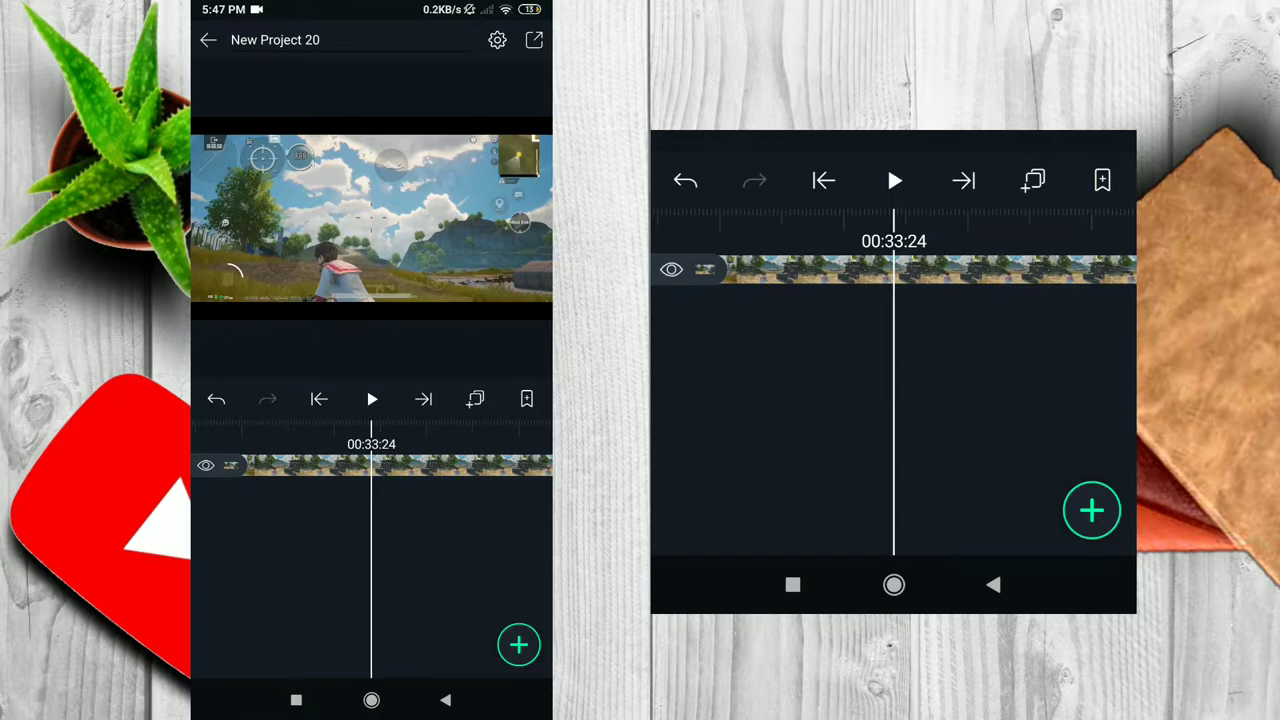
pyautogui.click(950, 279)
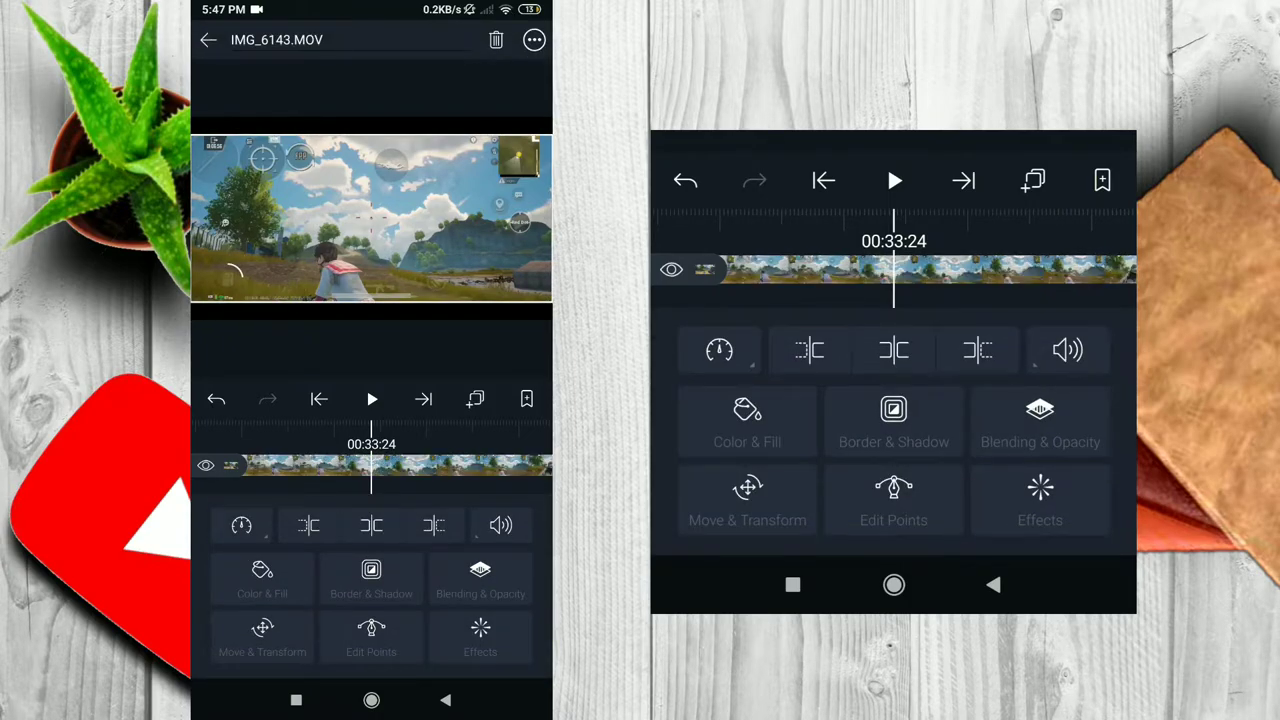
pyautogui.click(1033, 180)
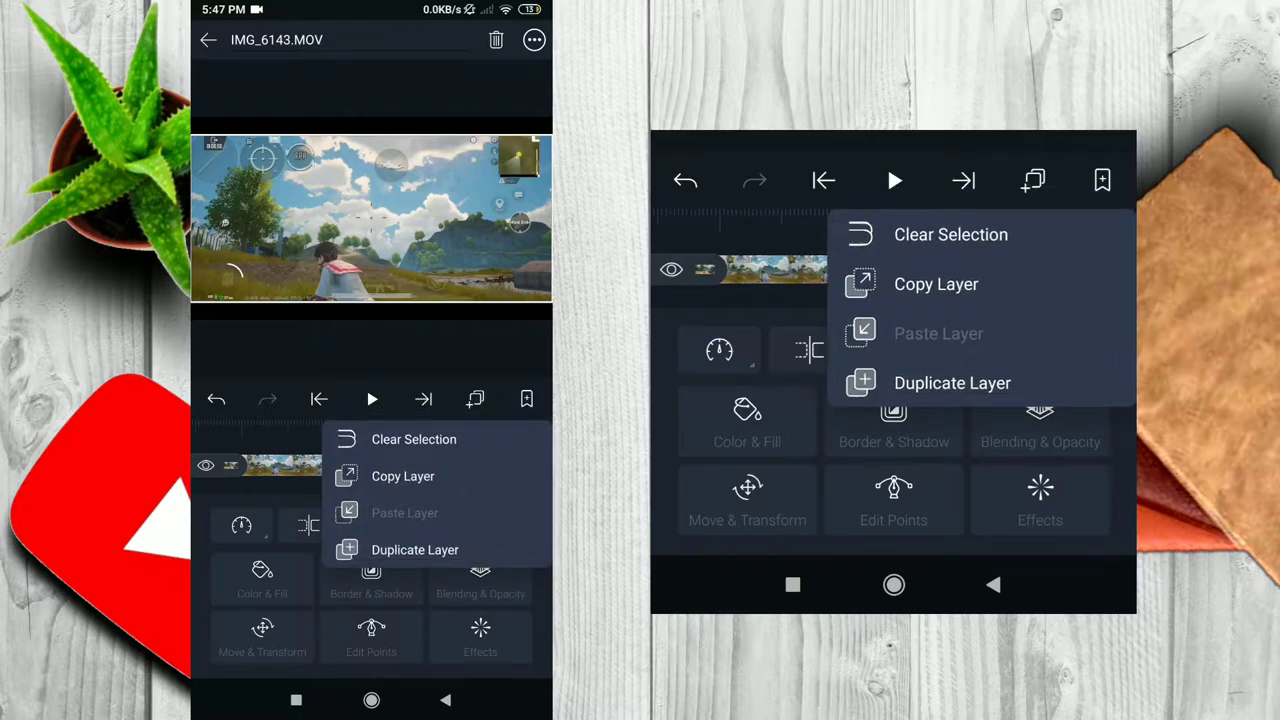
pyautogui.click(936, 380)
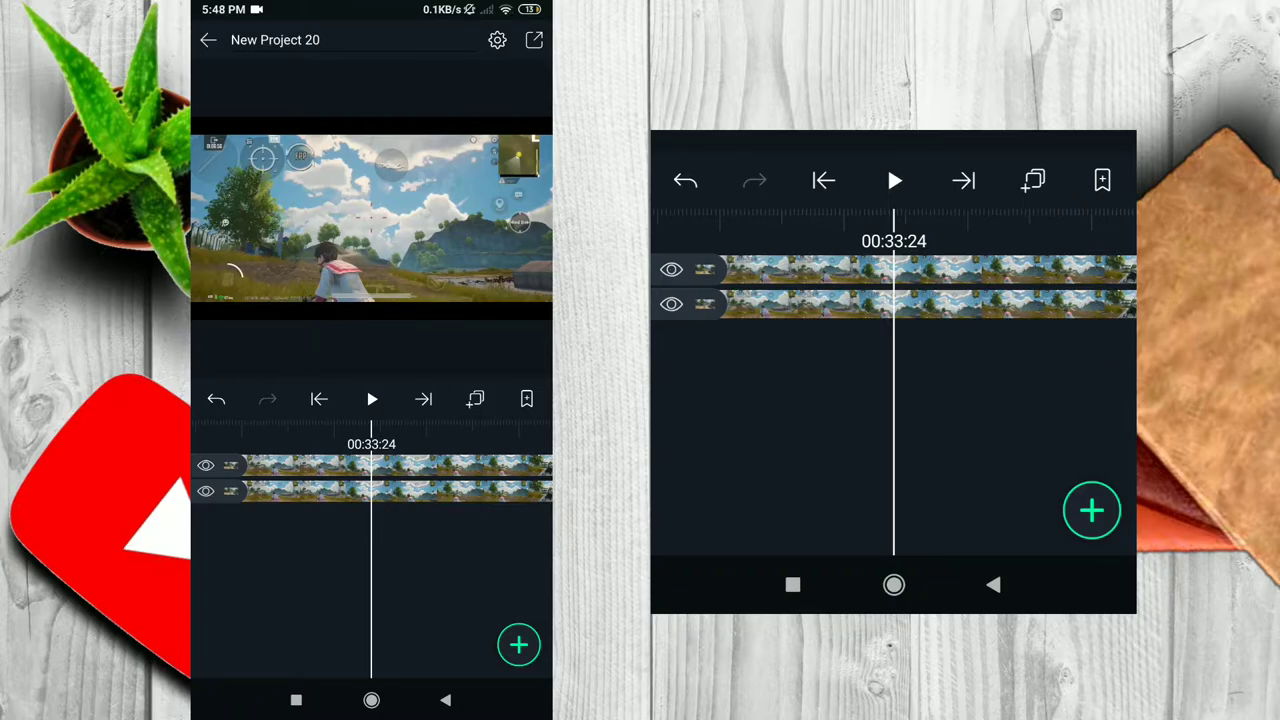
# Add a Brightness / Contrast effect to one video layer: brightness -8%, contrast +38%.
pyautogui.click(1000, 270)
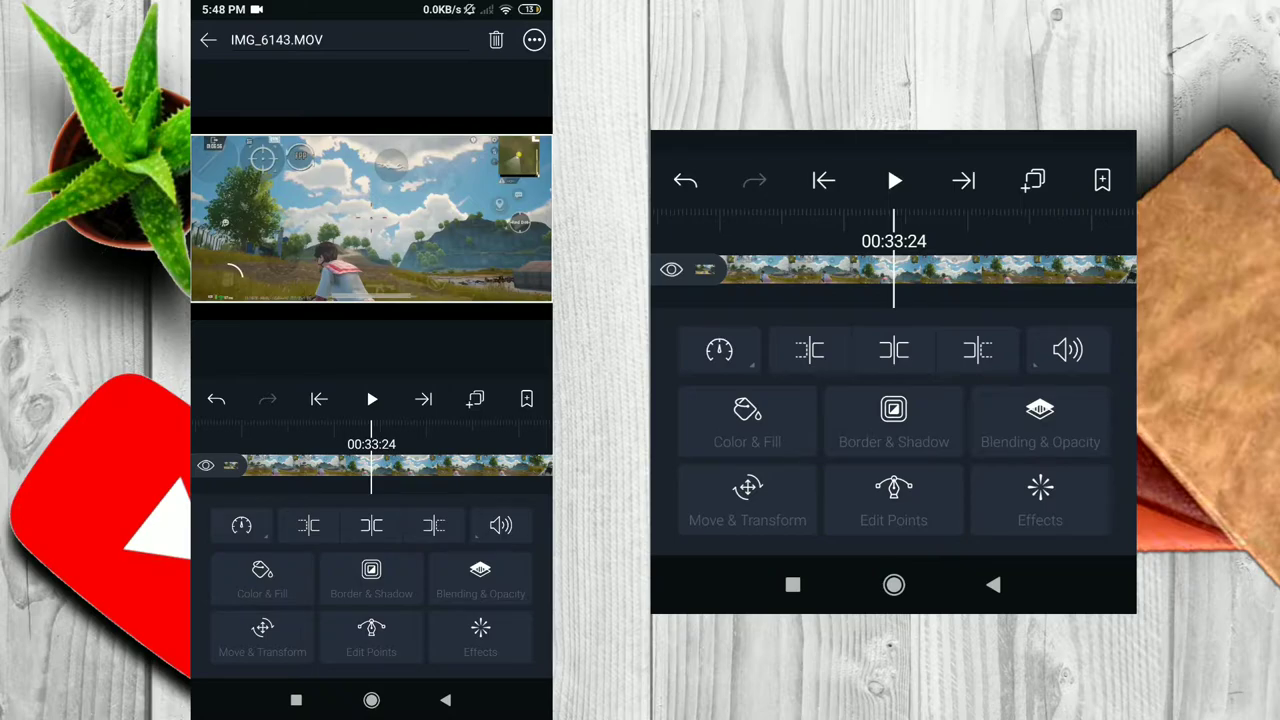
pyautogui.click(1040, 500)
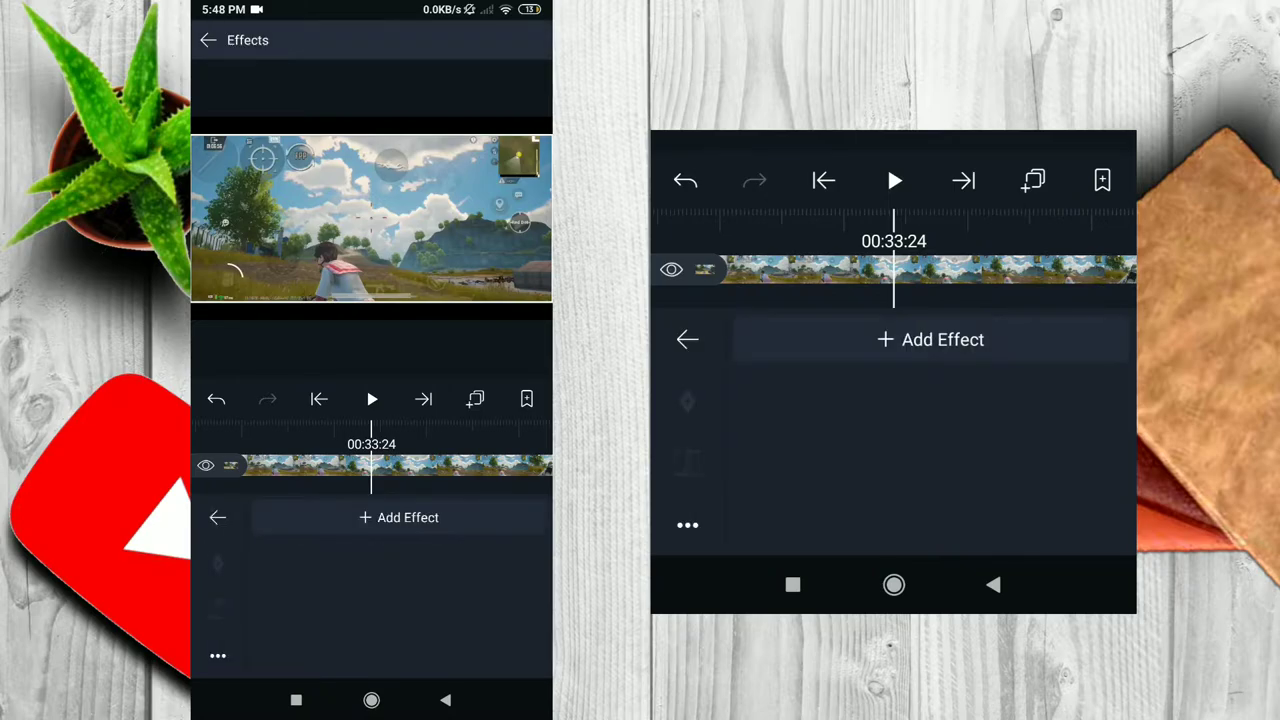
pyautogui.click(387, 508)
pyautogui.click(371, 160)
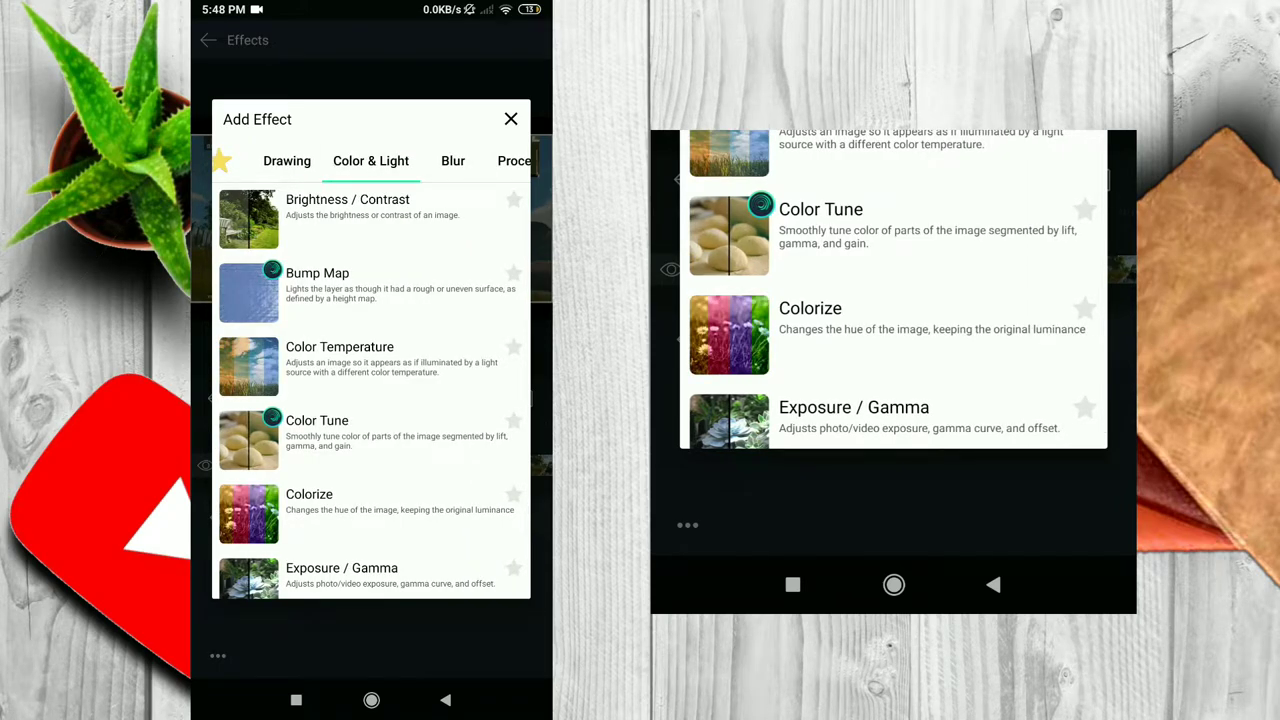
pyautogui.click(375, 202)
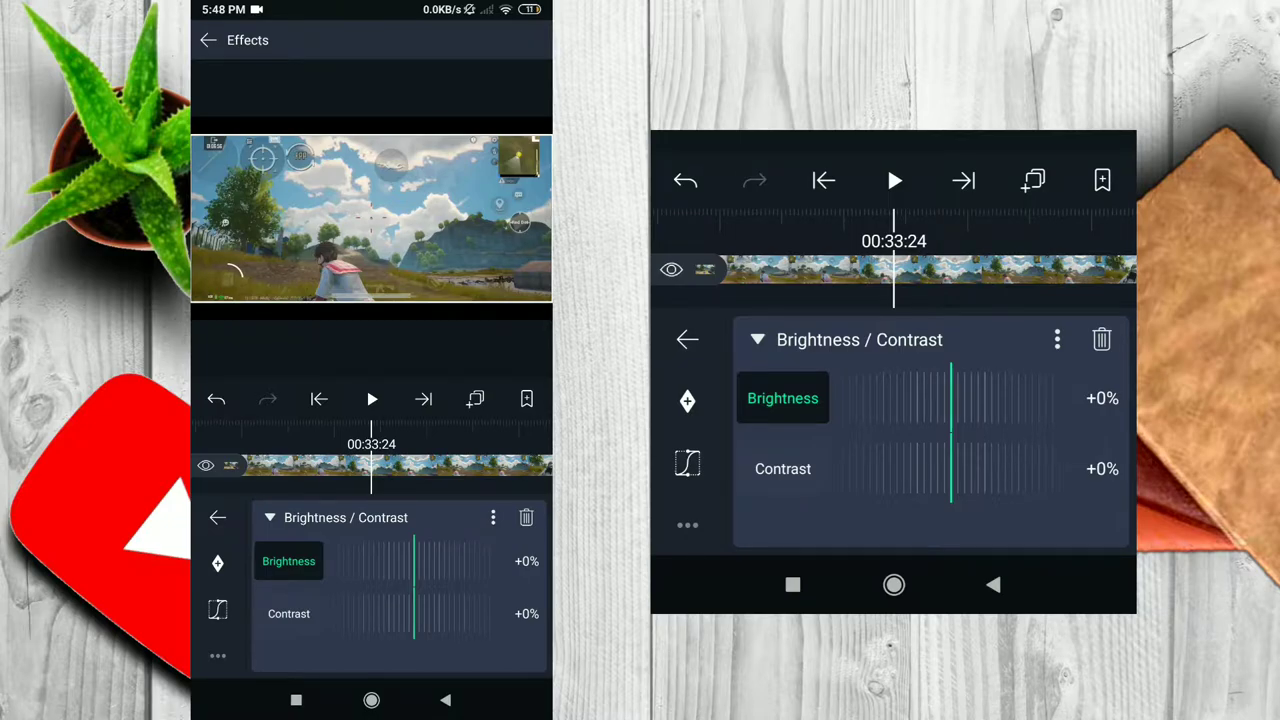
pyautogui.moveTo(412, 571); pyautogui.dragTo(456, 572)
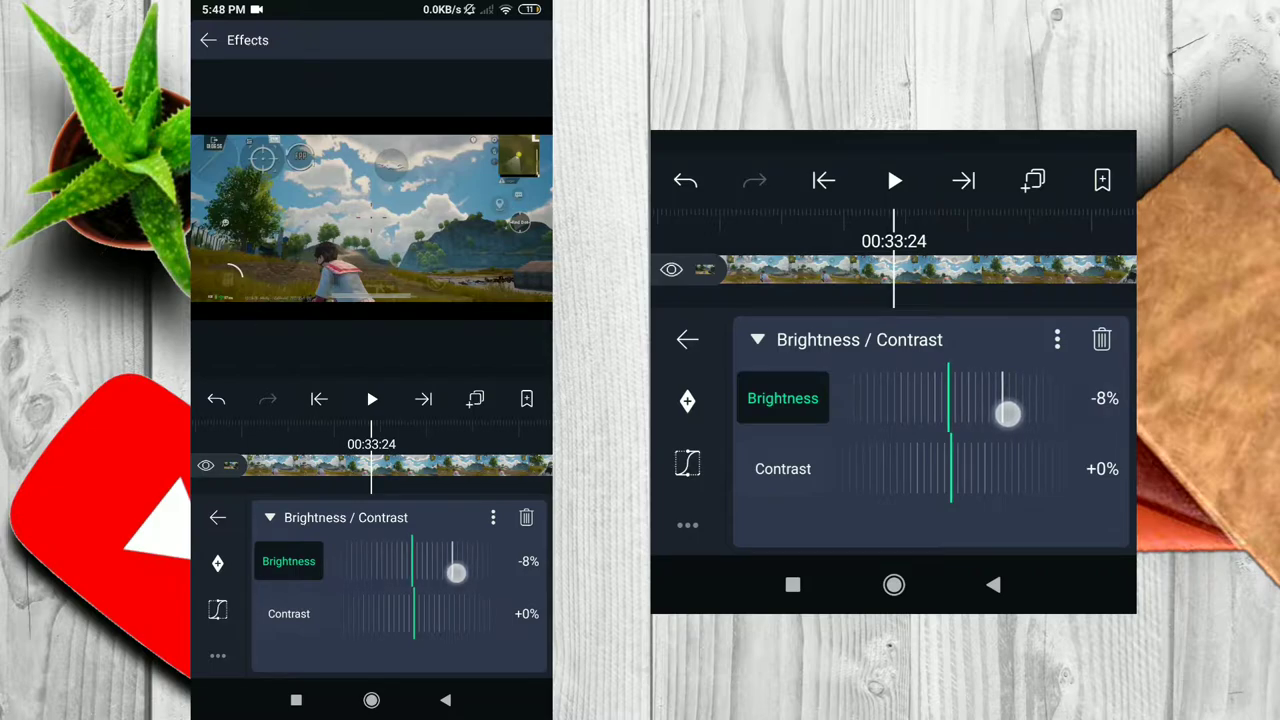
pyautogui.click(289, 613)
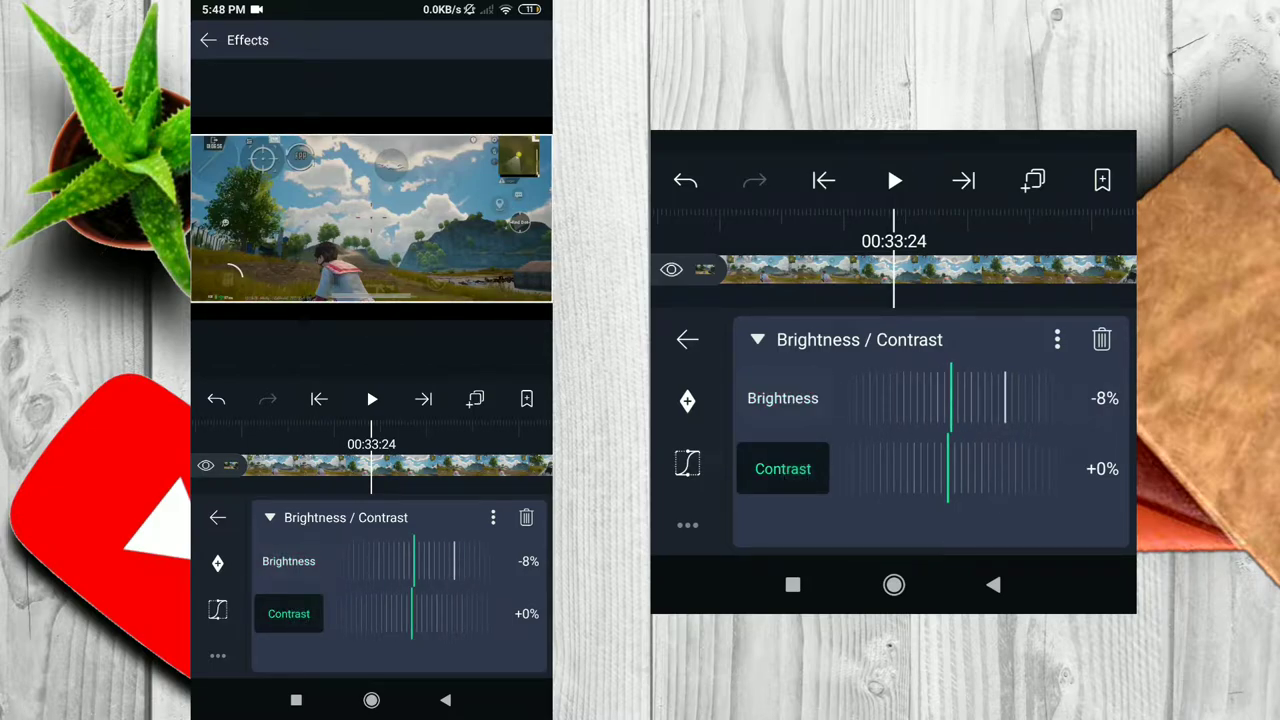
pyautogui.moveTo(410, 620)
pyautogui.mouseDown()
pyautogui.moveTo(371, 626)
pyautogui.moveTo(408, 615)
pyautogui.mouseUp()
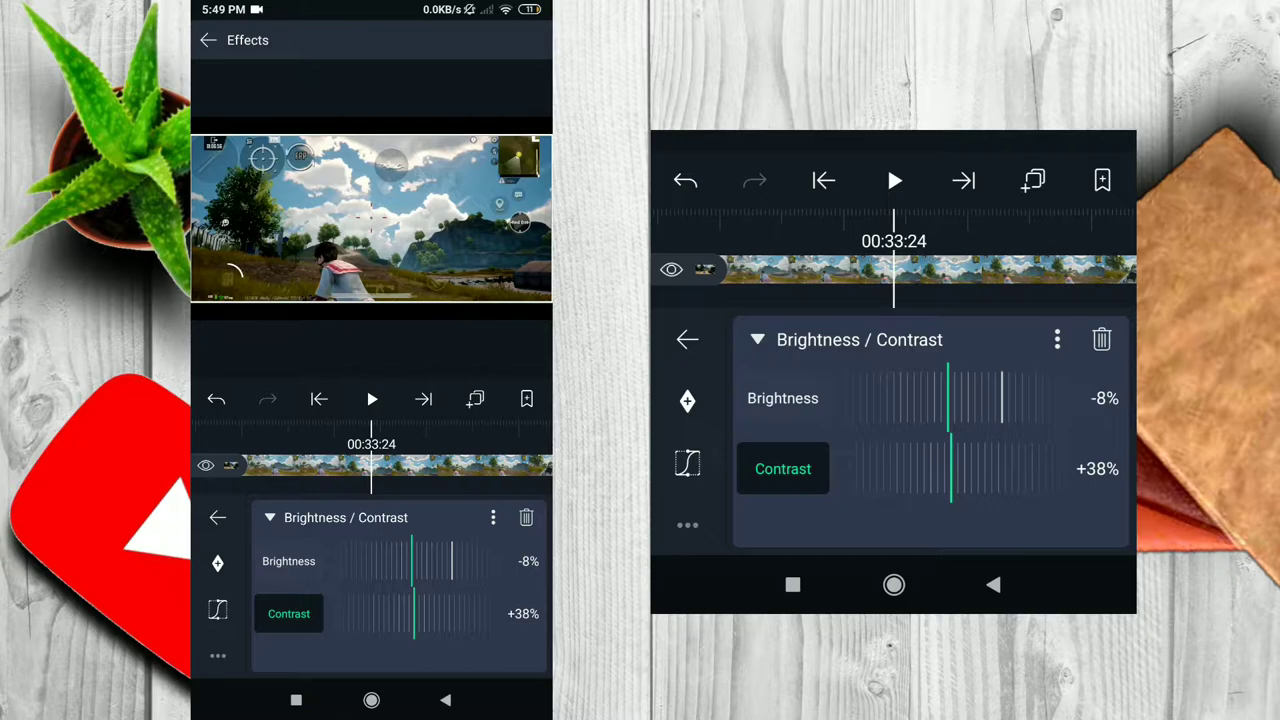
pyautogui.click(217, 517)
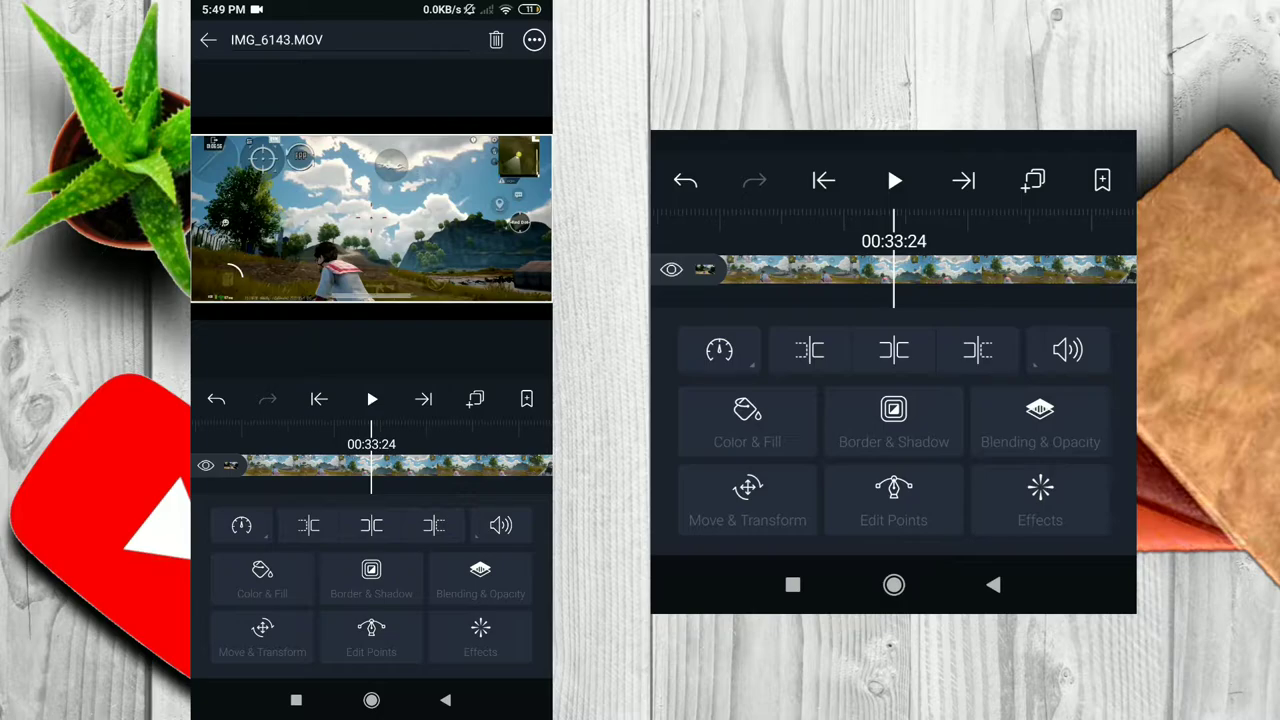
# Add an Exposure / Gamma effect with exposure 2.00 and gamma 0.130.
pyautogui.click(480, 635)
pyautogui.click(411, 560)
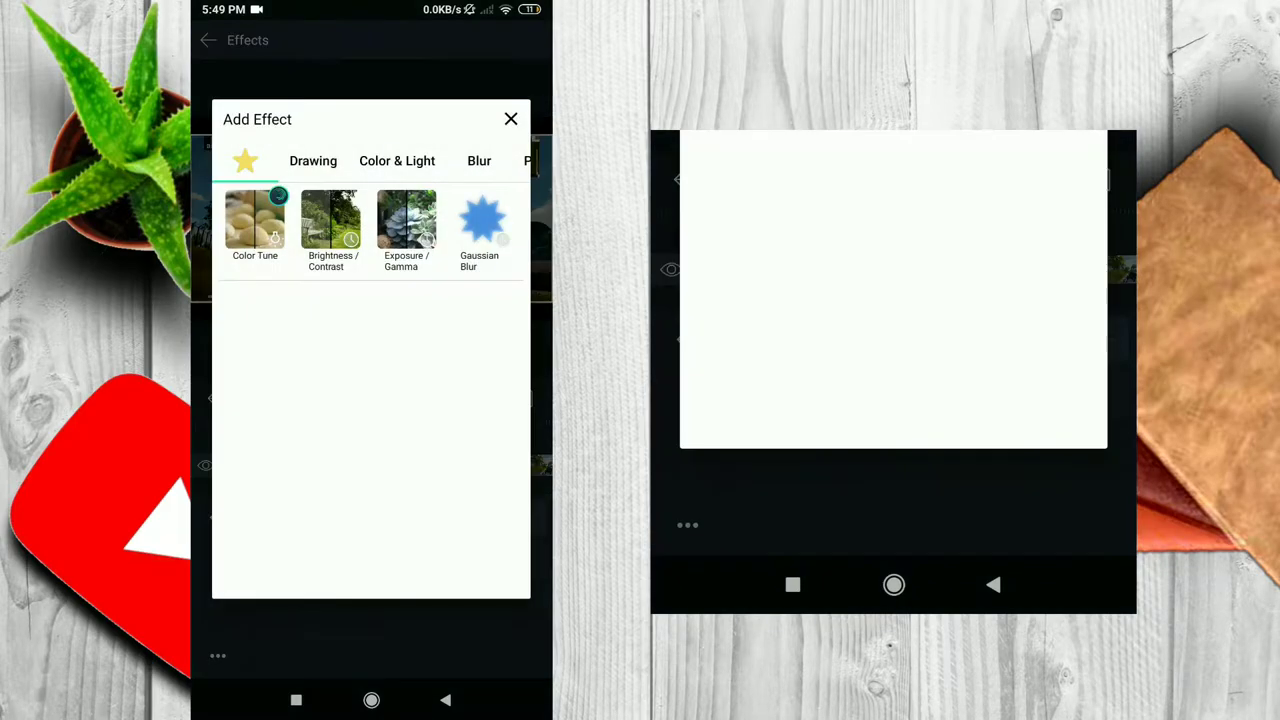
pyautogui.click(397, 160)
pyautogui.moveTo(428, 450); pyautogui.dragTo(430, 370)
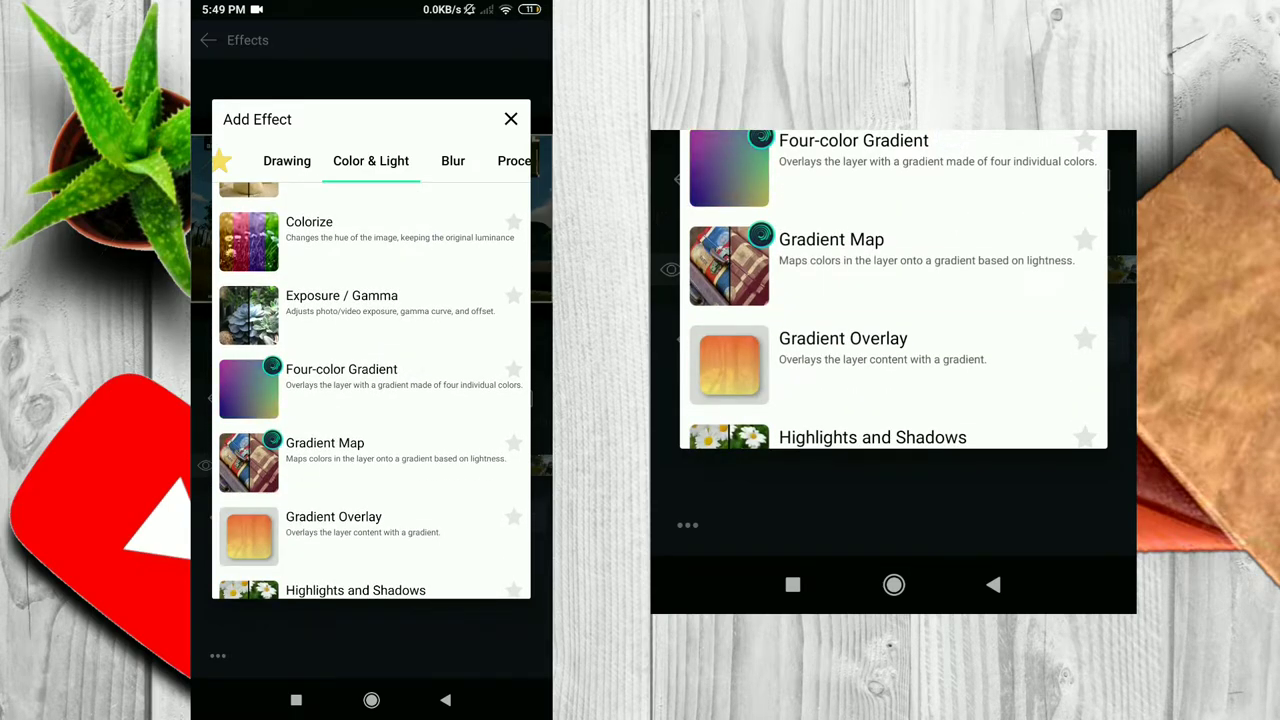
pyautogui.click(340, 294)
pyautogui.click(891, 393)
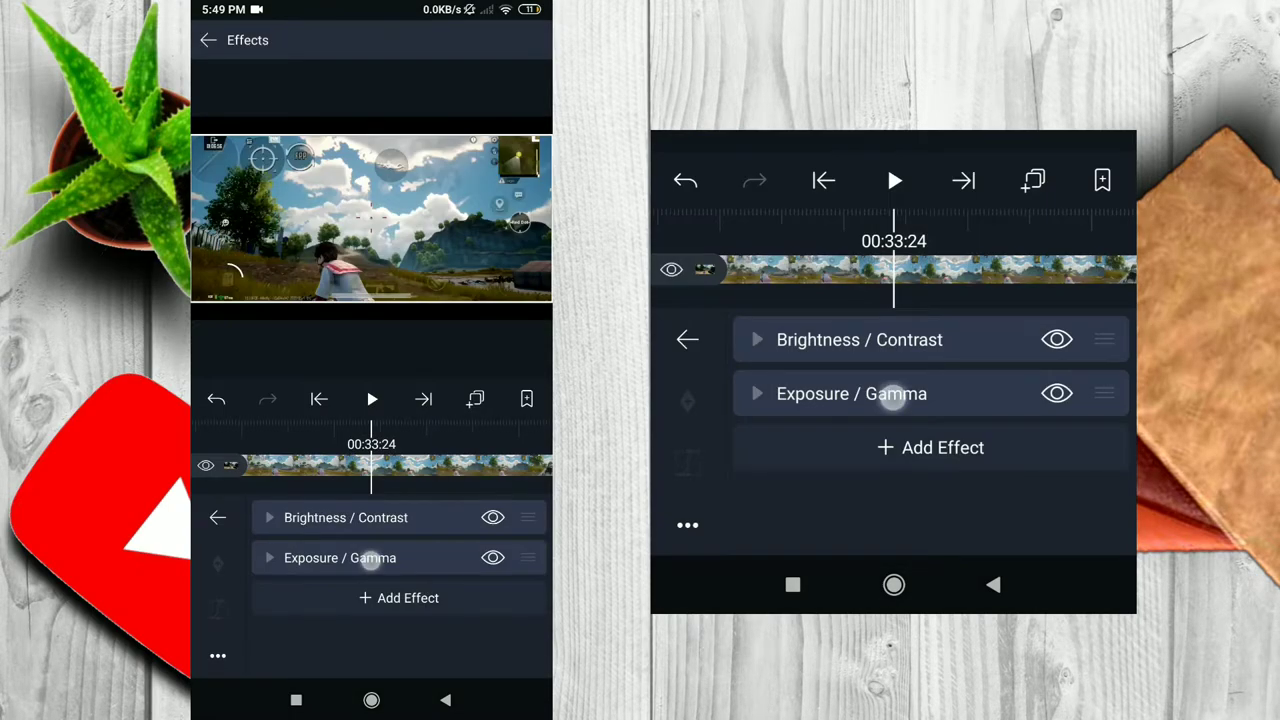
pyautogui.moveTo(958, 396); pyautogui.dragTo(852, 410)
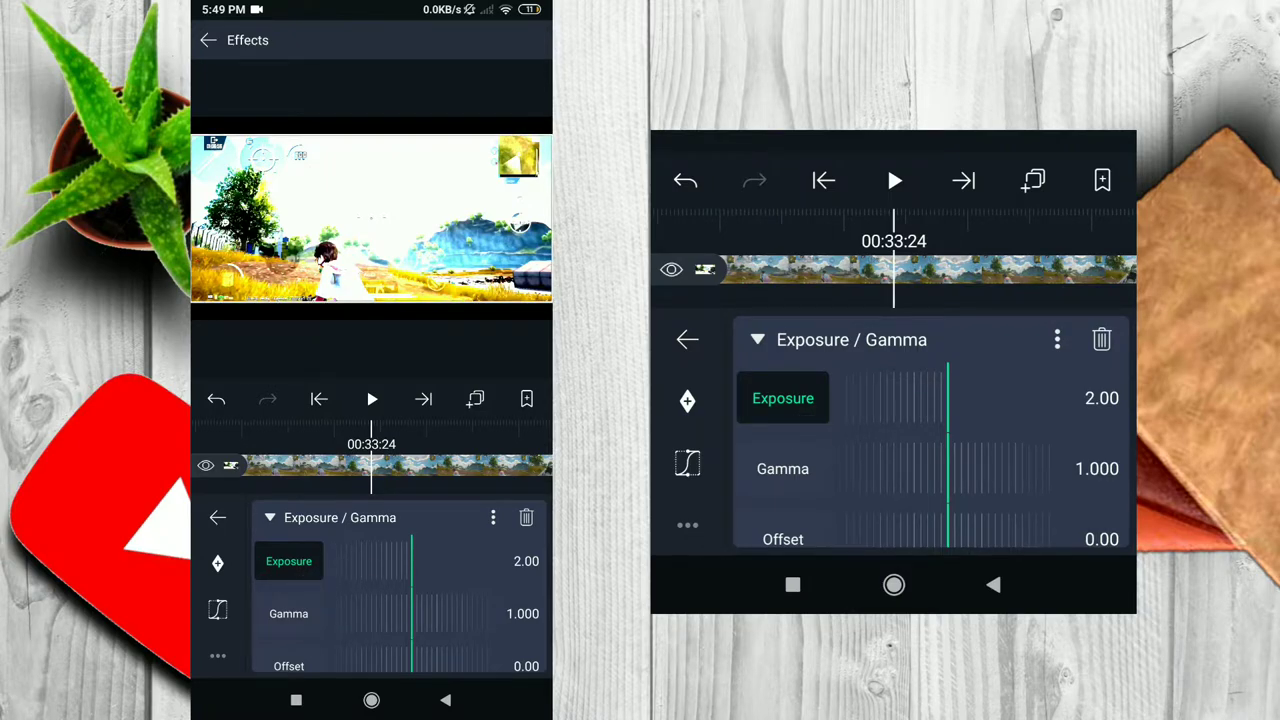
pyautogui.click(782, 469)
pyautogui.moveTo(892, 490); pyautogui.dragTo(997, 494)
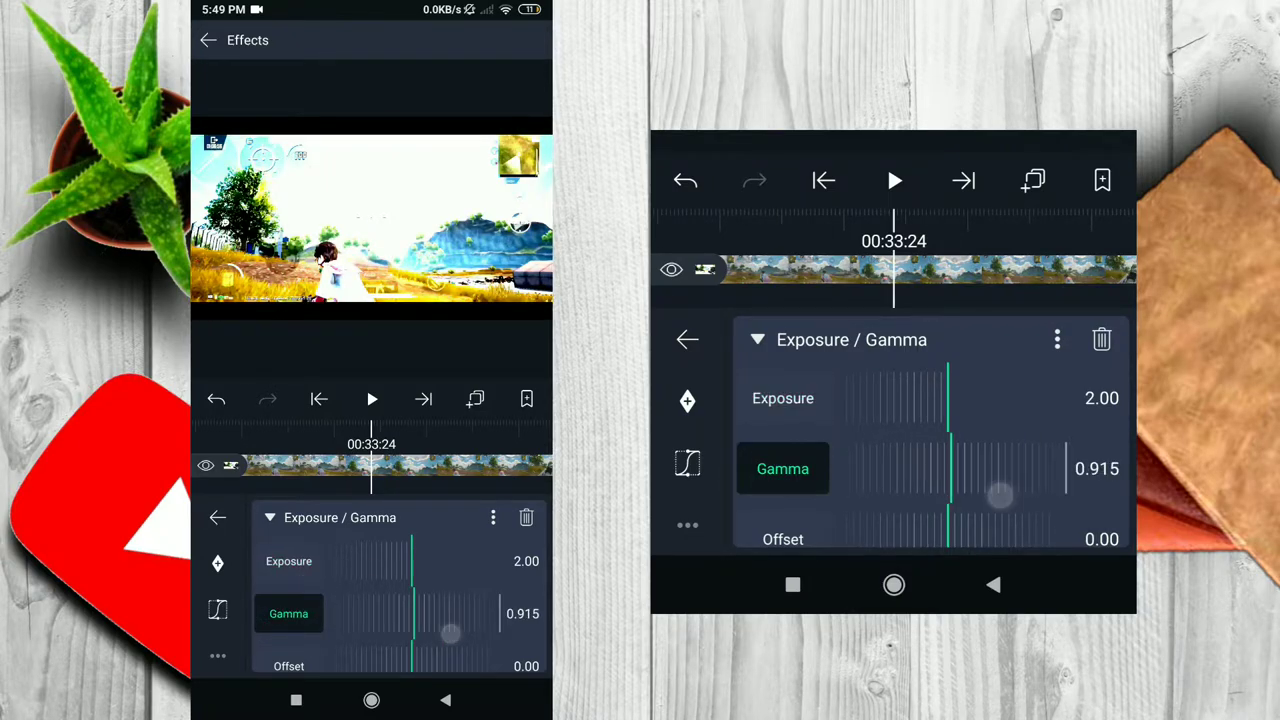
pyautogui.moveTo(916, 469)
pyautogui.mouseDown()
pyautogui.moveTo(1023, 480)
pyautogui.moveTo(1020, 468)
pyautogui.moveTo(920, 477)
pyautogui.moveTo(1020, 471)
pyautogui.moveTo(965, 475)
pyautogui.mouseUp()
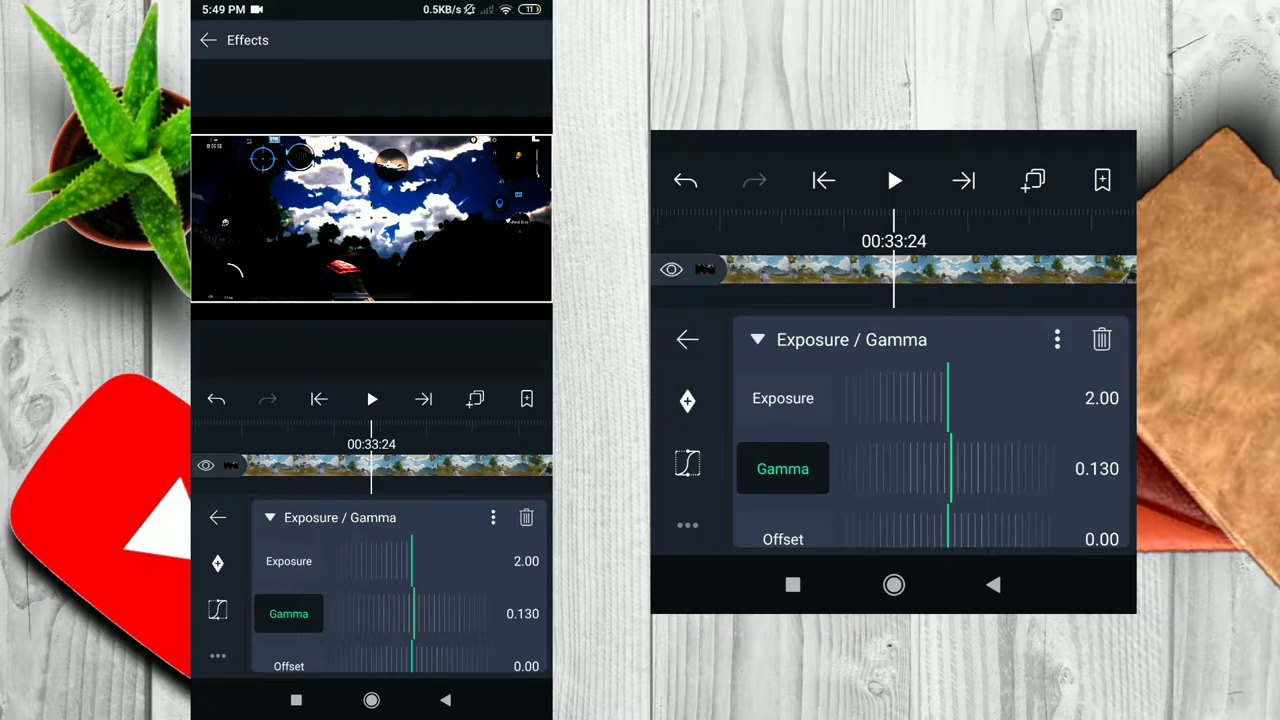
pyautogui.click(687, 339)
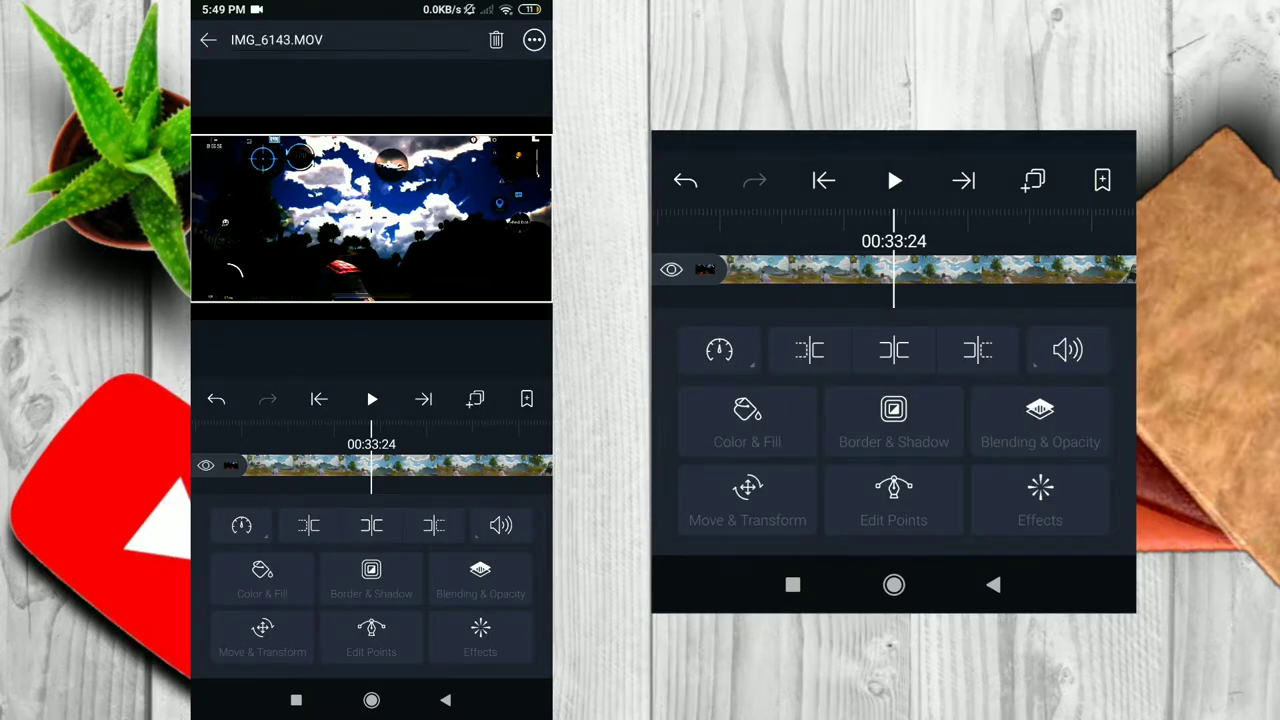
# Add a Color Tune effect from Color & Light to the top clip.
pyautogui.click(1040, 500)
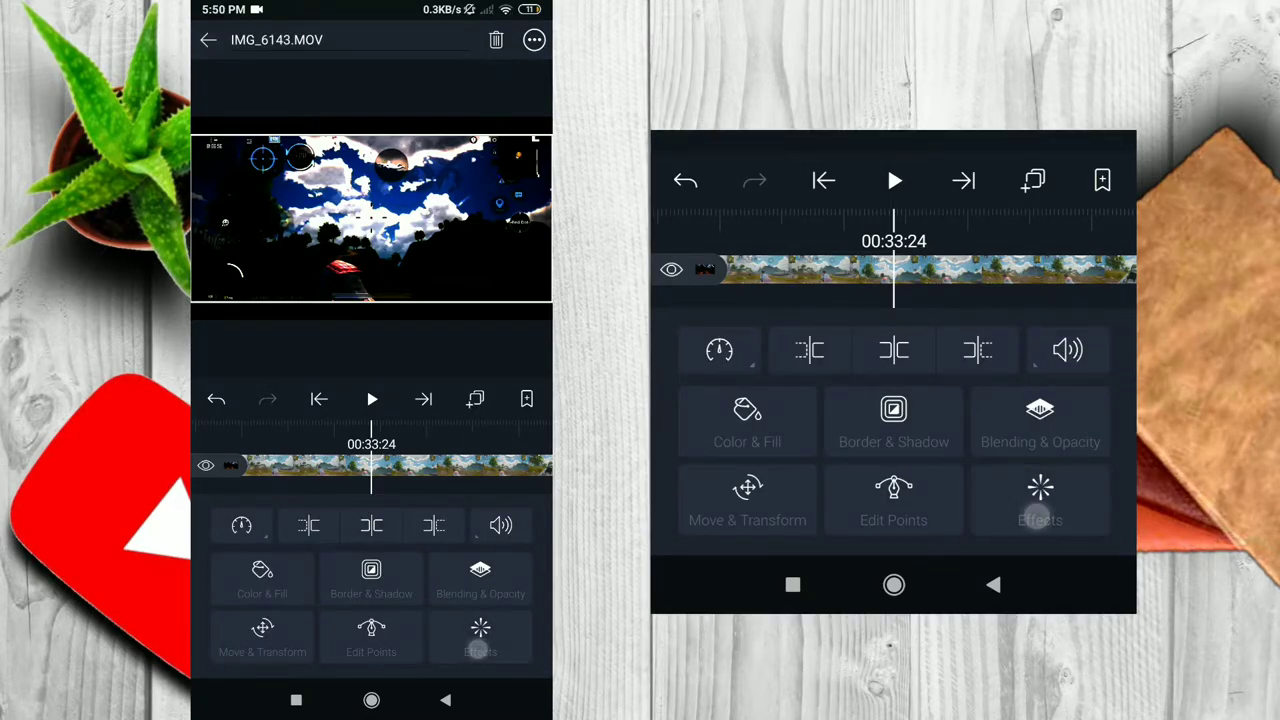
pyautogui.click(935, 447)
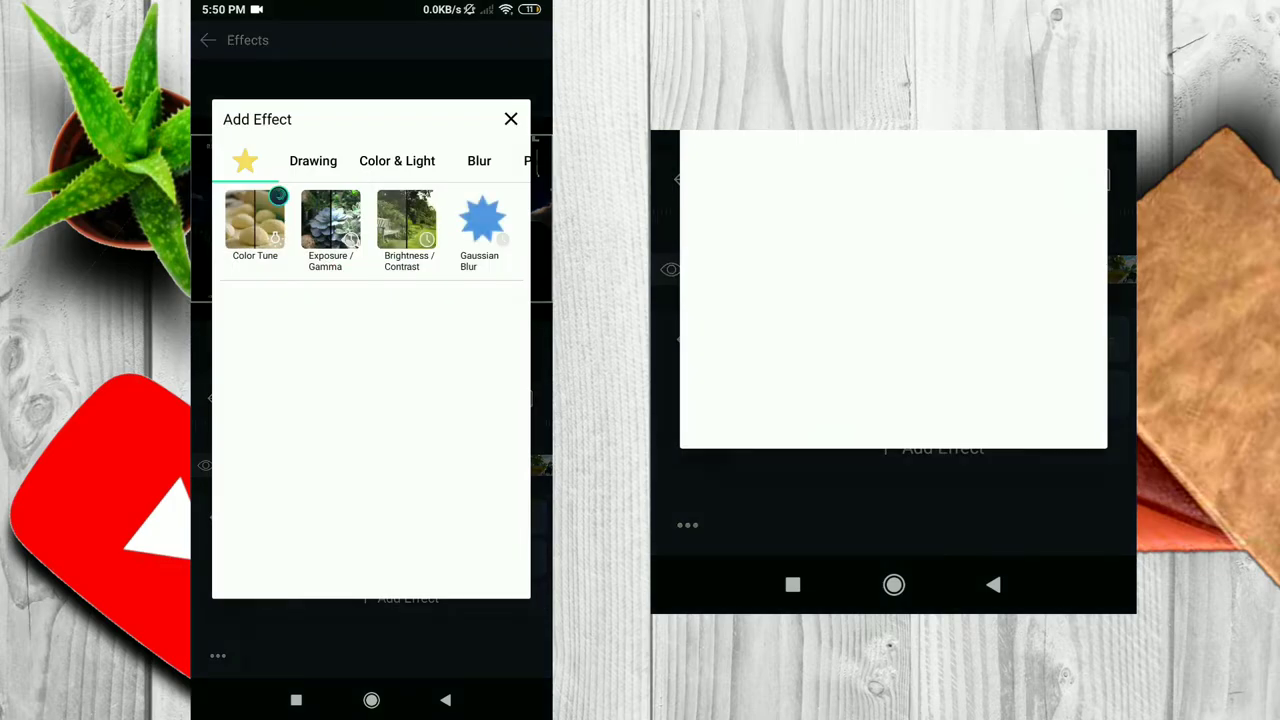
pyautogui.click(400, 160)
pyautogui.scroll(-1, 370, 400)
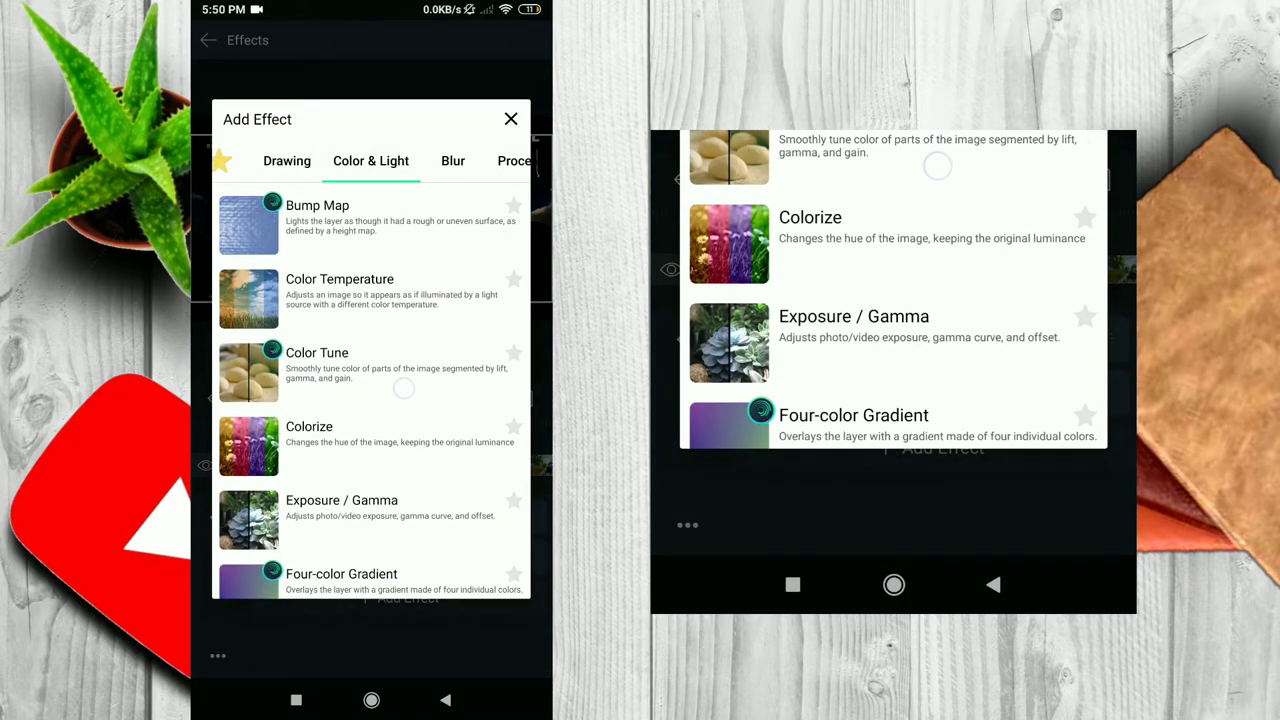
pyautogui.click(340, 355)
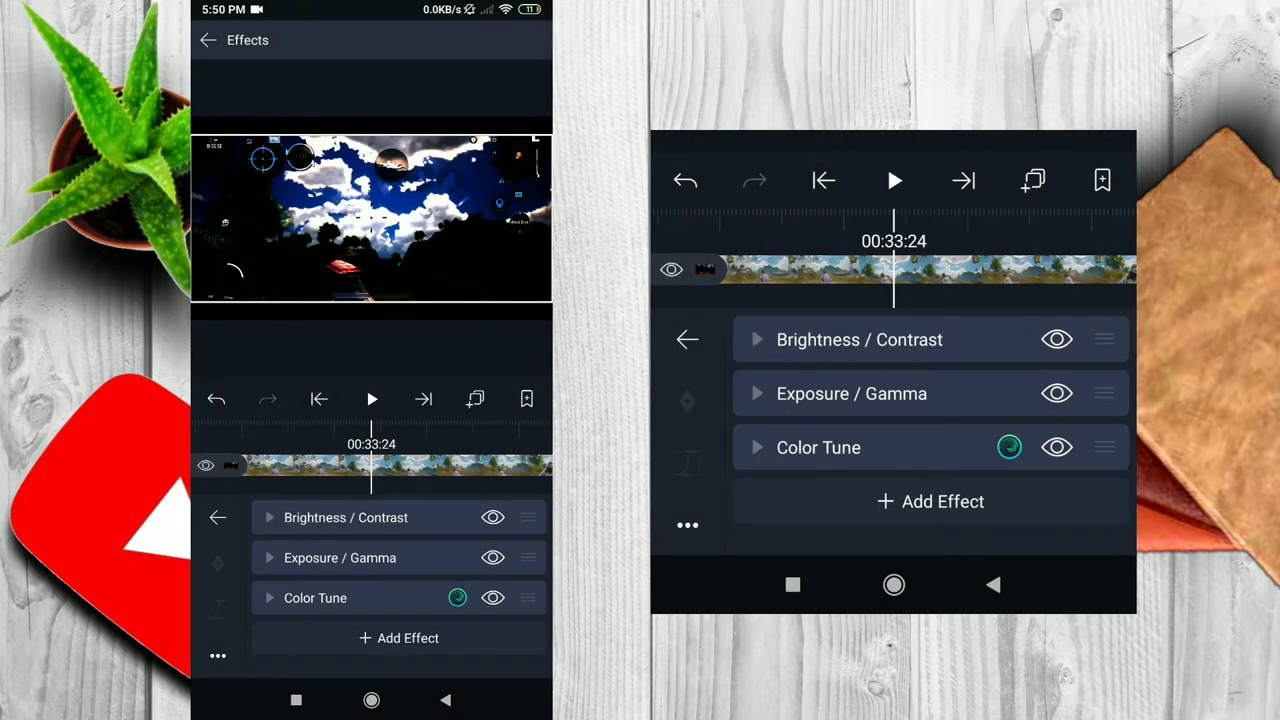
# Tint the Color Tune Lift blue (-152.4°, 0.653) and darken it to -0.134.
pyautogui.click(867, 440)
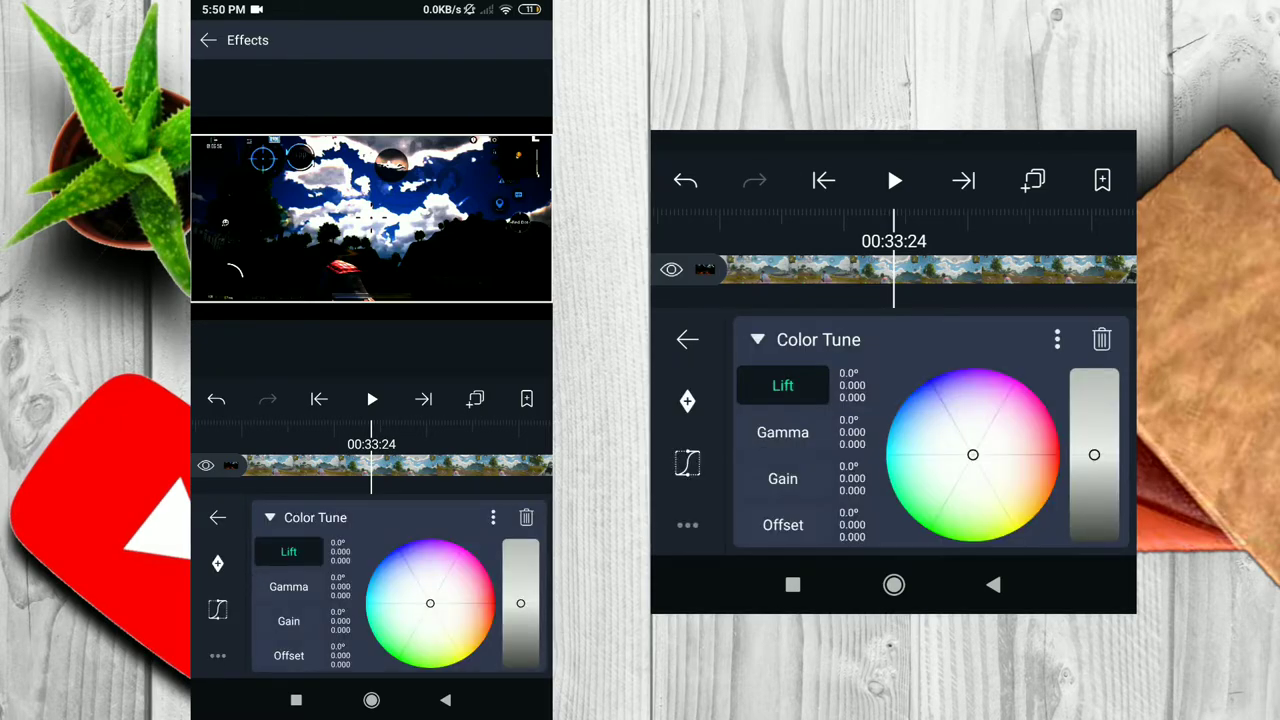
pyautogui.moveTo(919, 432)
pyautogui.mouseDown()
pyautogui.moveTo(908, 426)
pyautogui.moveTo(939, 440)
pyautogui.moveTo(833, 387)
pyautogui.mouseUp()
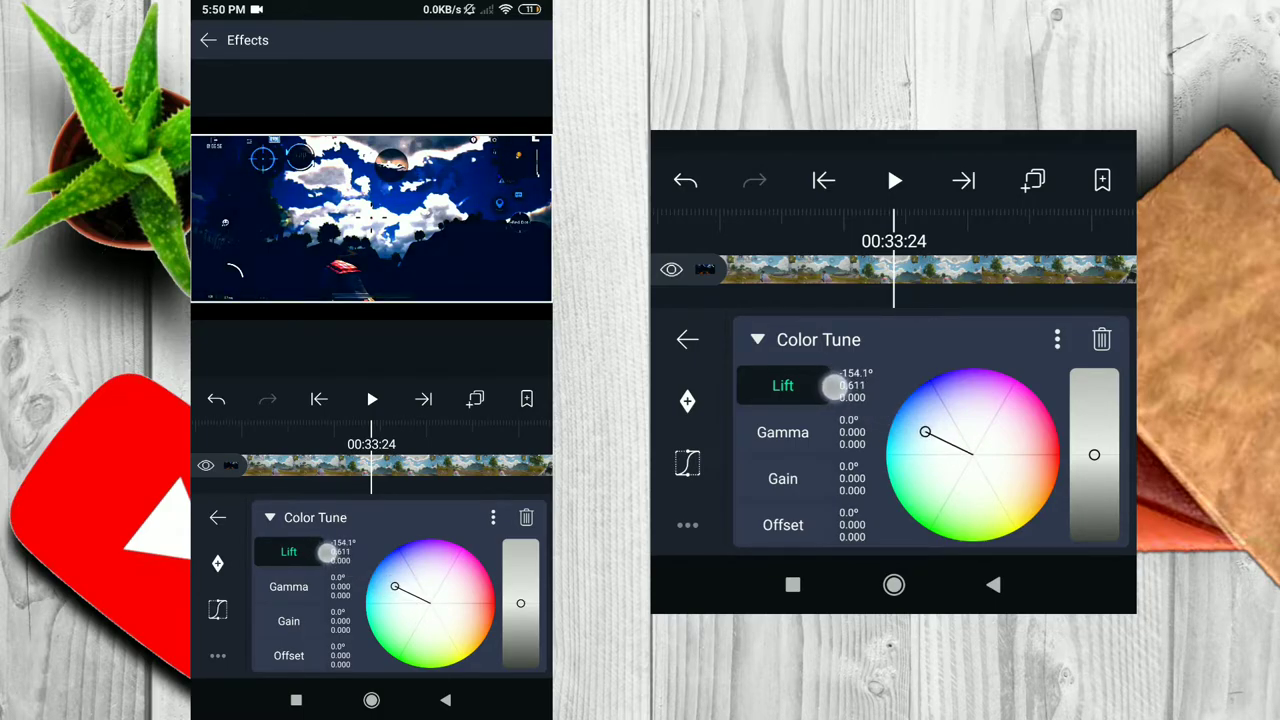
pyautogui.moveTo(833, 387); pyautogui.dragTo(814, 364)
pyautogui.moveTo(1088, 476); pyautogui.dragTo(1077, 578)
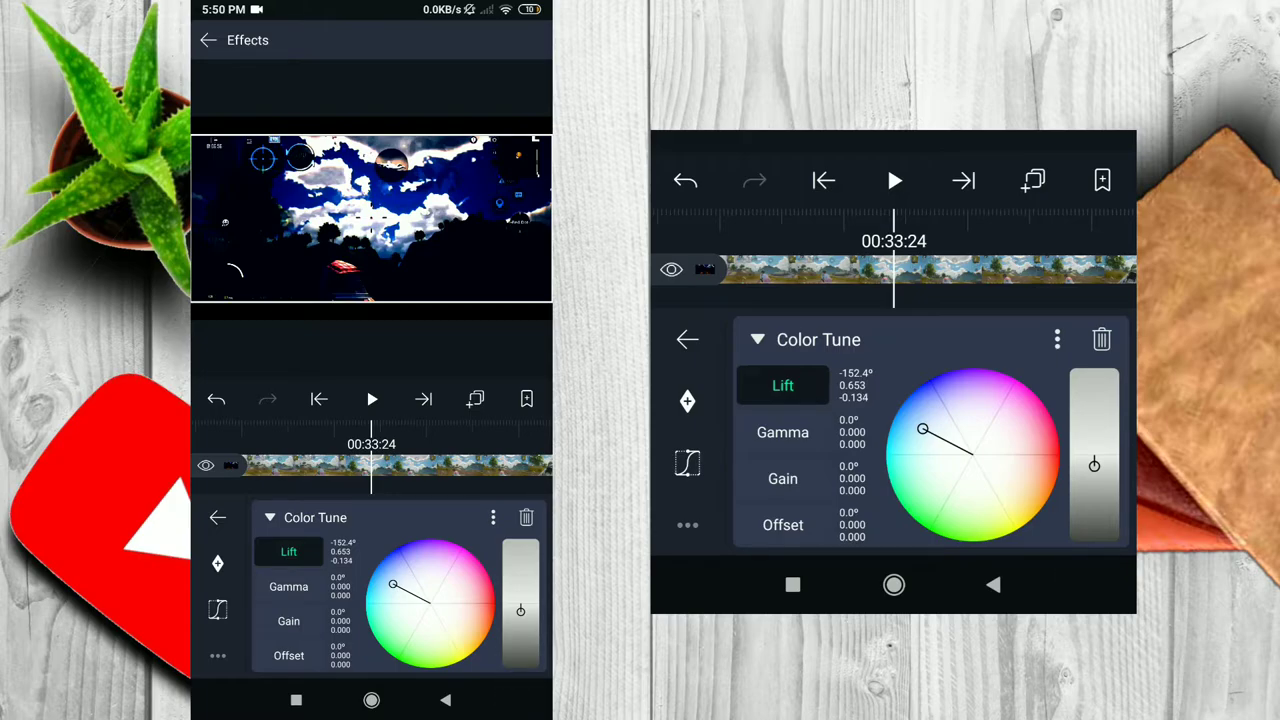
# Set Color Tune Gamma to a darker blue: -151.6°, 0.632, -0.169.
pyautogui.click(782, 432)
pyautogui.moveTo(850, 385); pyautogui.dragTo(776, 365)
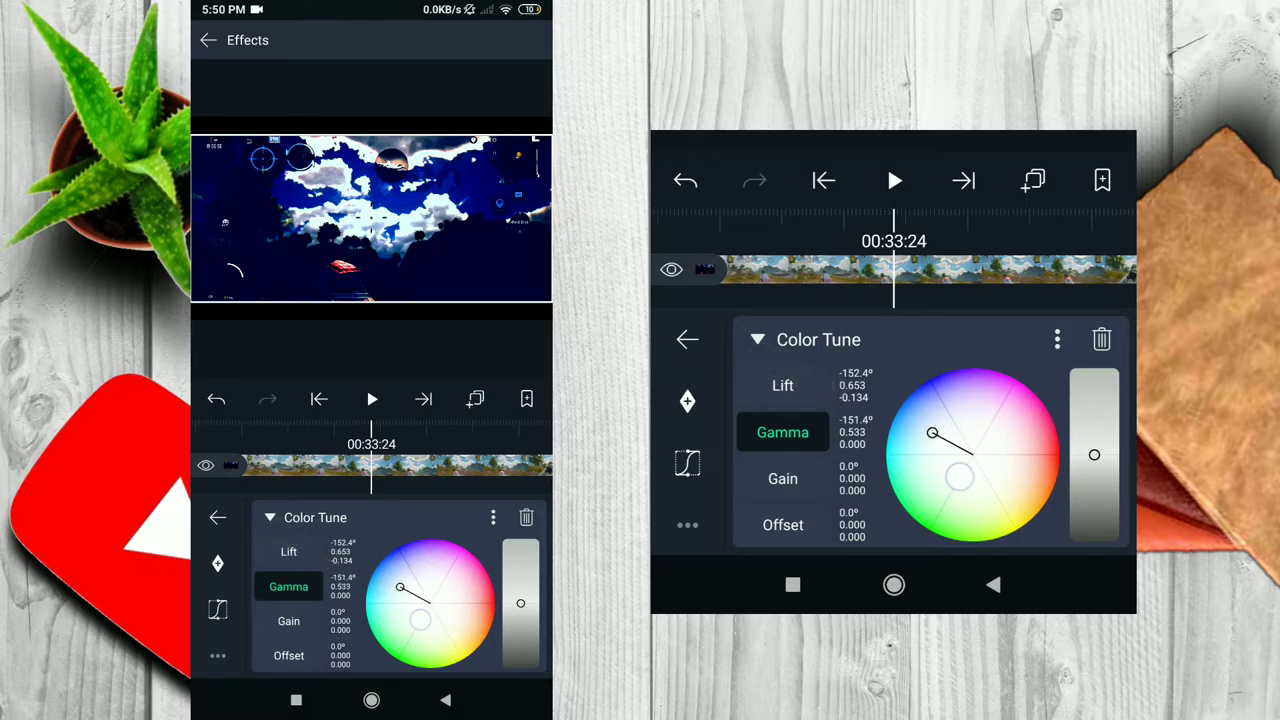
pyautogui.moveTo(906, 454); pyautogui.dragTo(900, 440)
pyautogui.moveTo(1094, 455); pyautogui.dragTo(1088, 560)
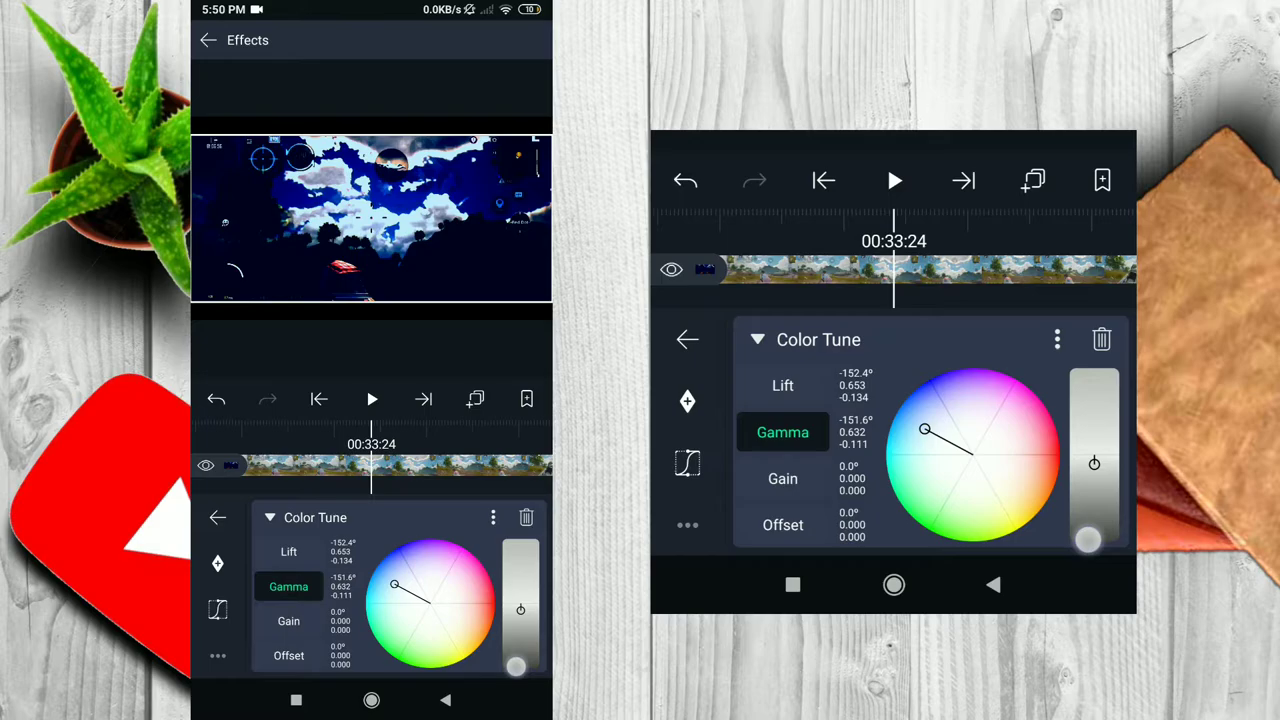
pyautogui.moveTo(1104, 492); pyautogui.dragTo(1101, 519)
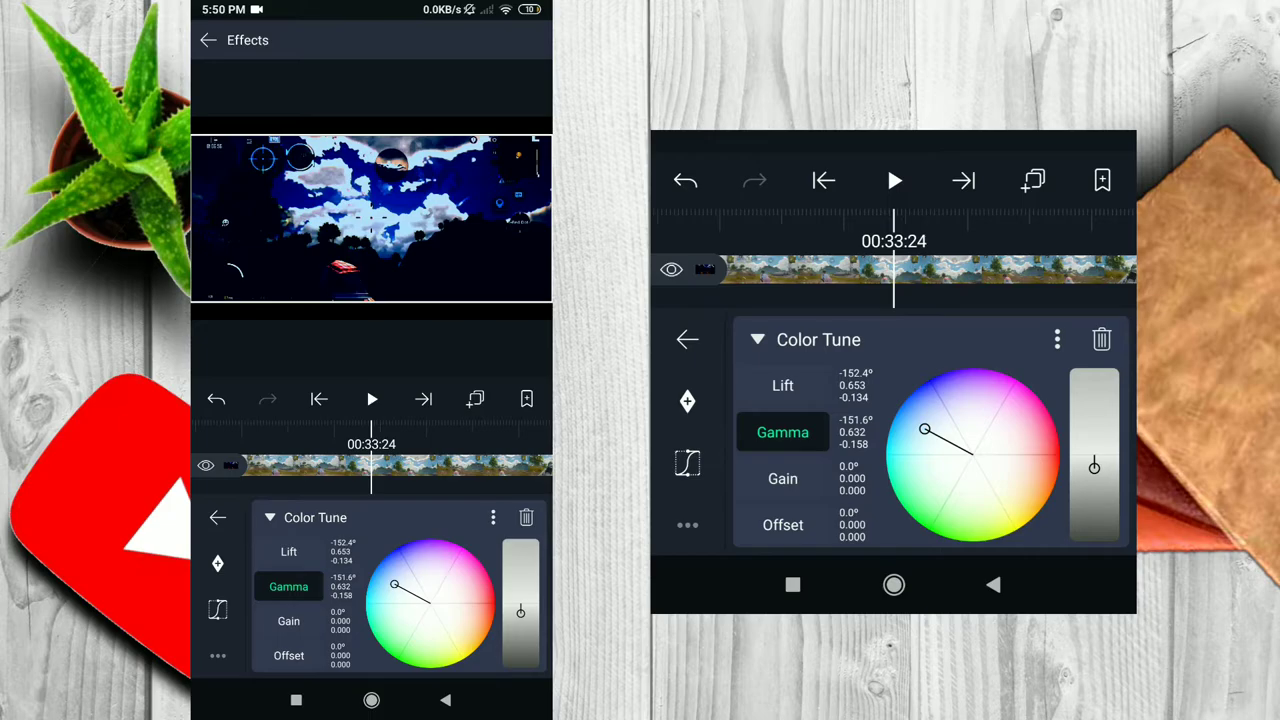
pyautogui.moveTo(1092, 492); pyautogui.dragTo(1094, 512)
pyautogui.click(687, 339)
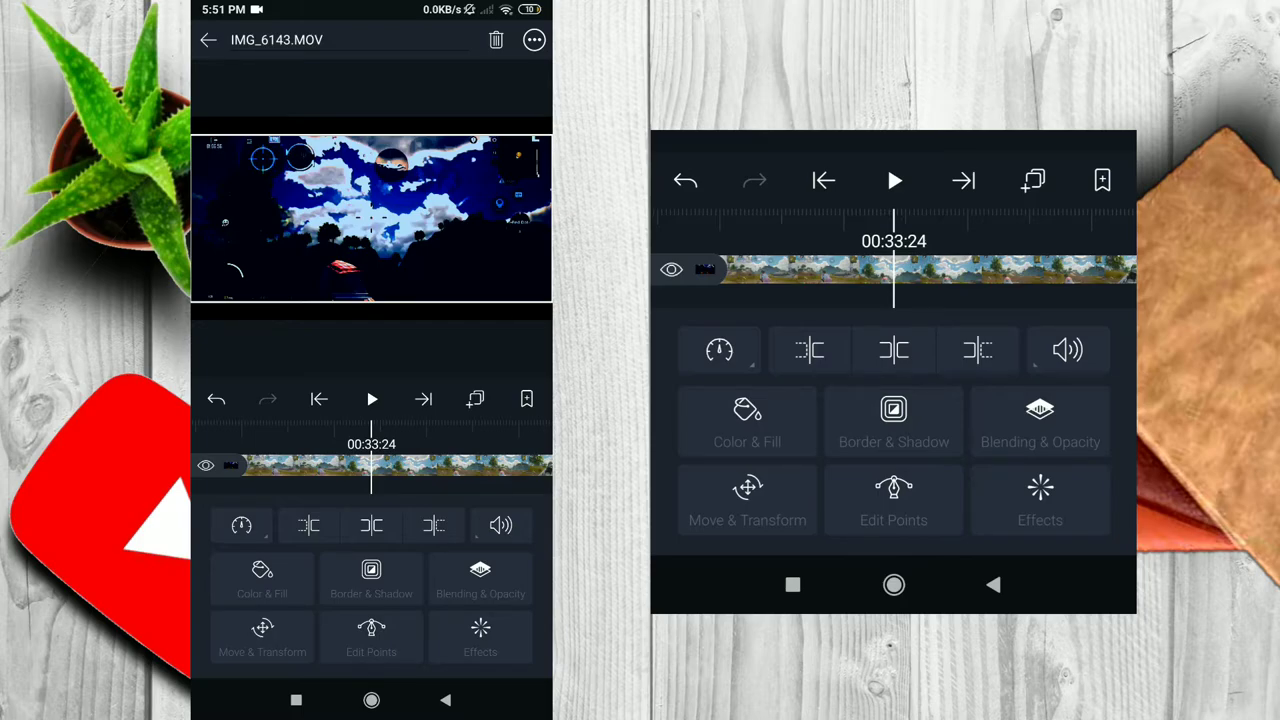
# Add a Gaussian Blur from the Blur effects with strength 0.235.
pyautogui.click(1040, 500)
pyautogui.click(894, 515)
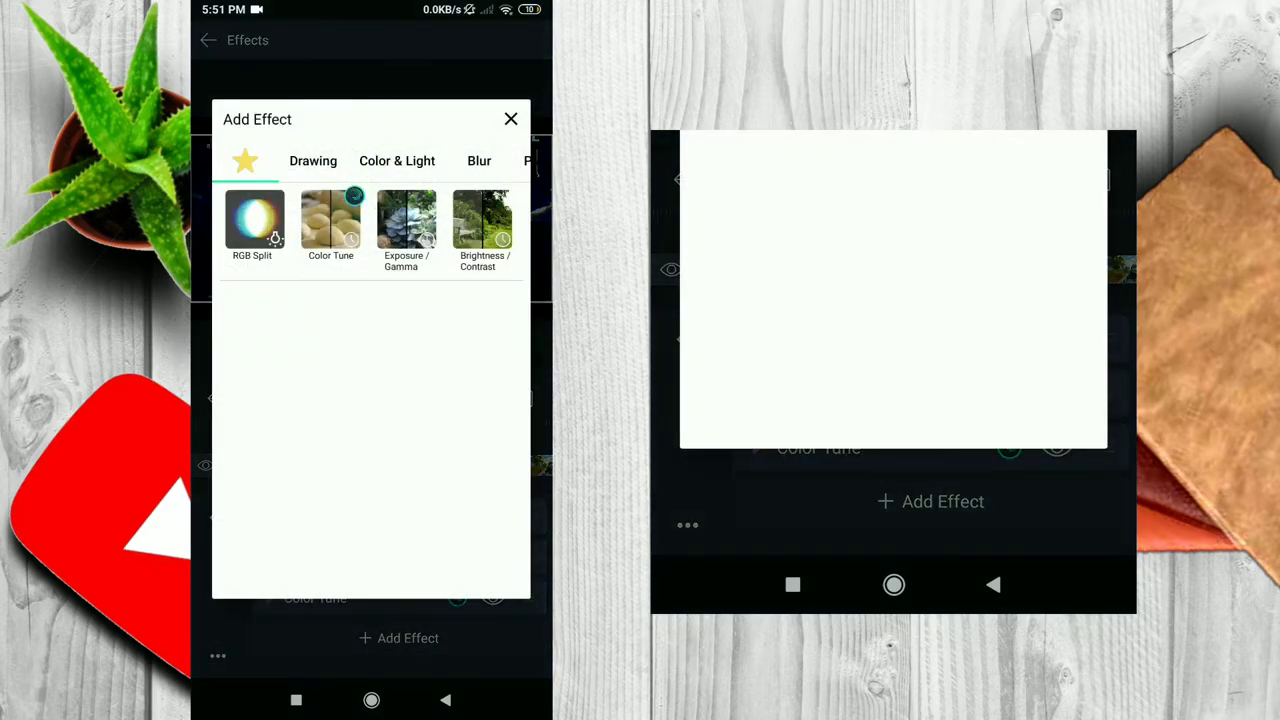
pyautogui.click(479, 161)
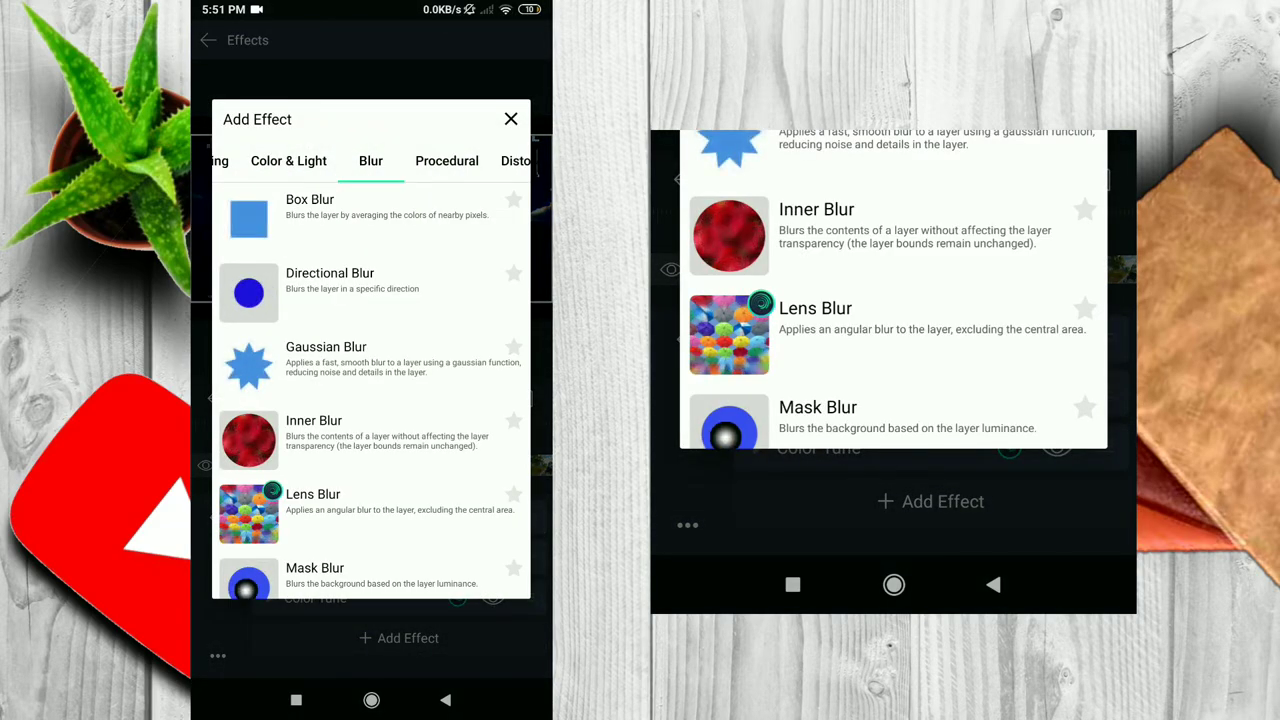
pyautogui.click(326, 358)
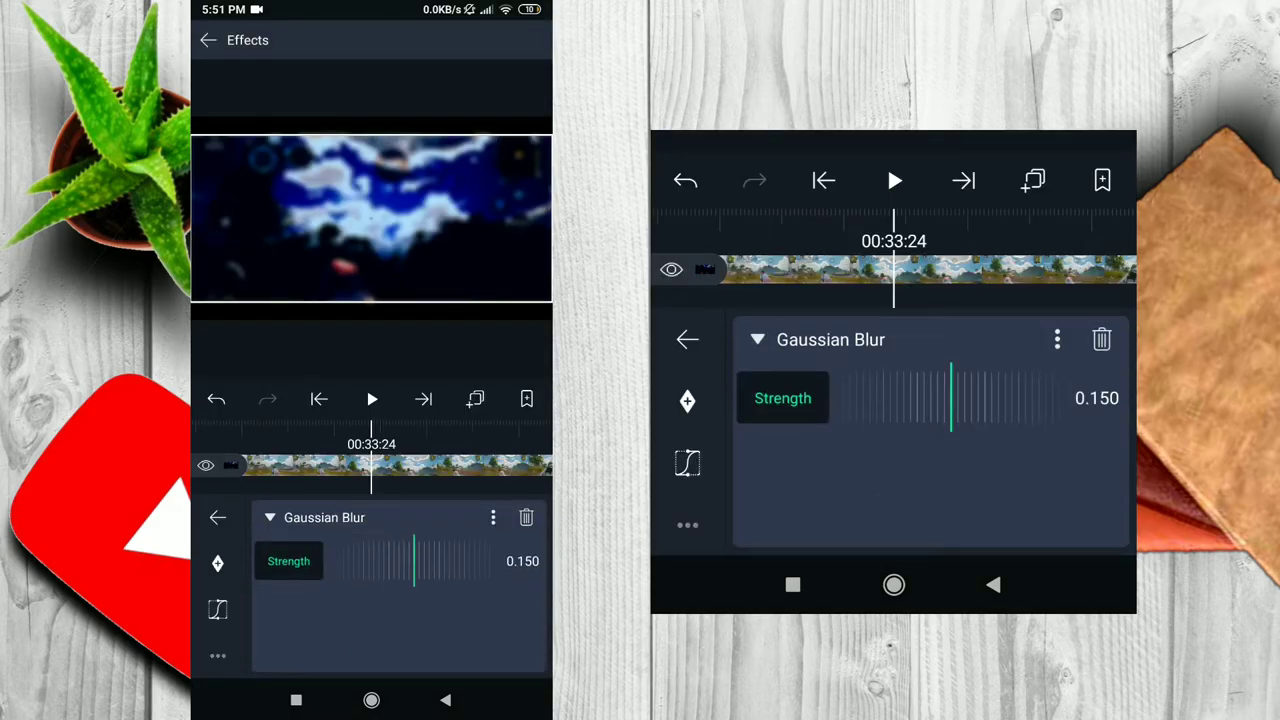
pyautogui.moveTo(854, 436); pyautogui.dragTo(893, 406)
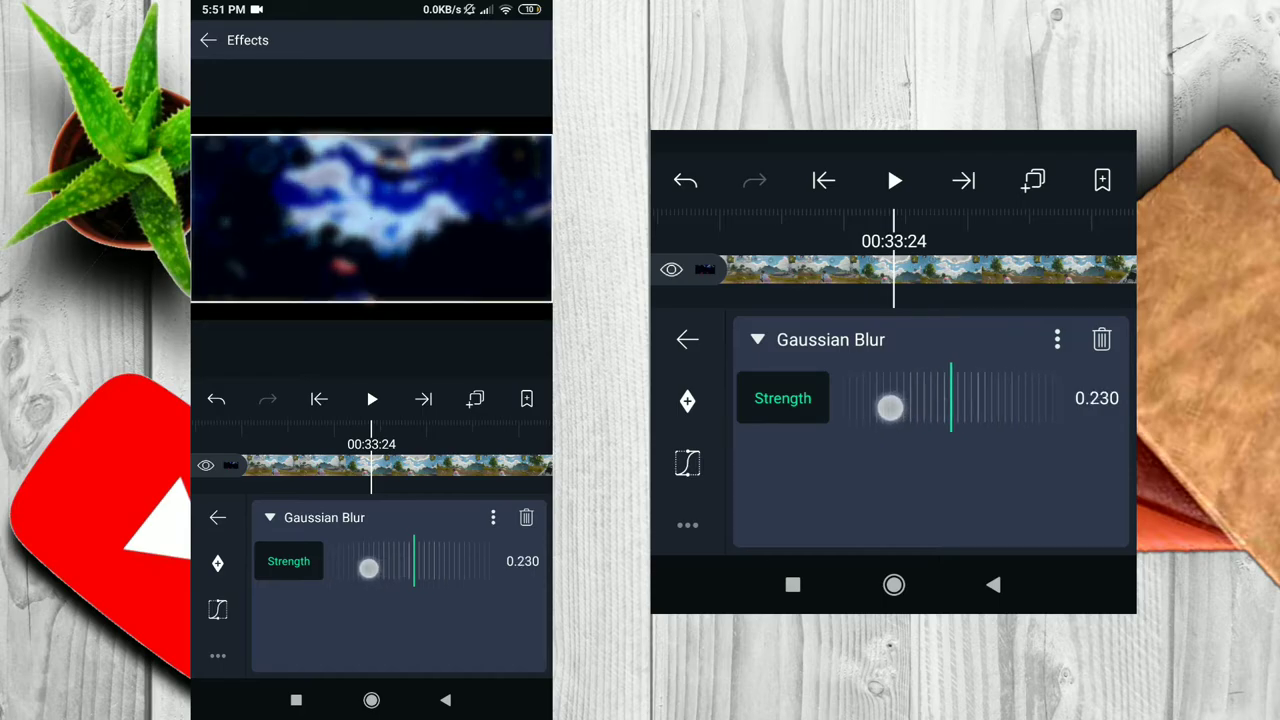
pyautogui.moveTo(893, 406)
pyautogui.mouseDown()
pyautogui.moveTo(882, 406)
pyautogui.moveTo(963, 406)
pyautogui.mouseUp()
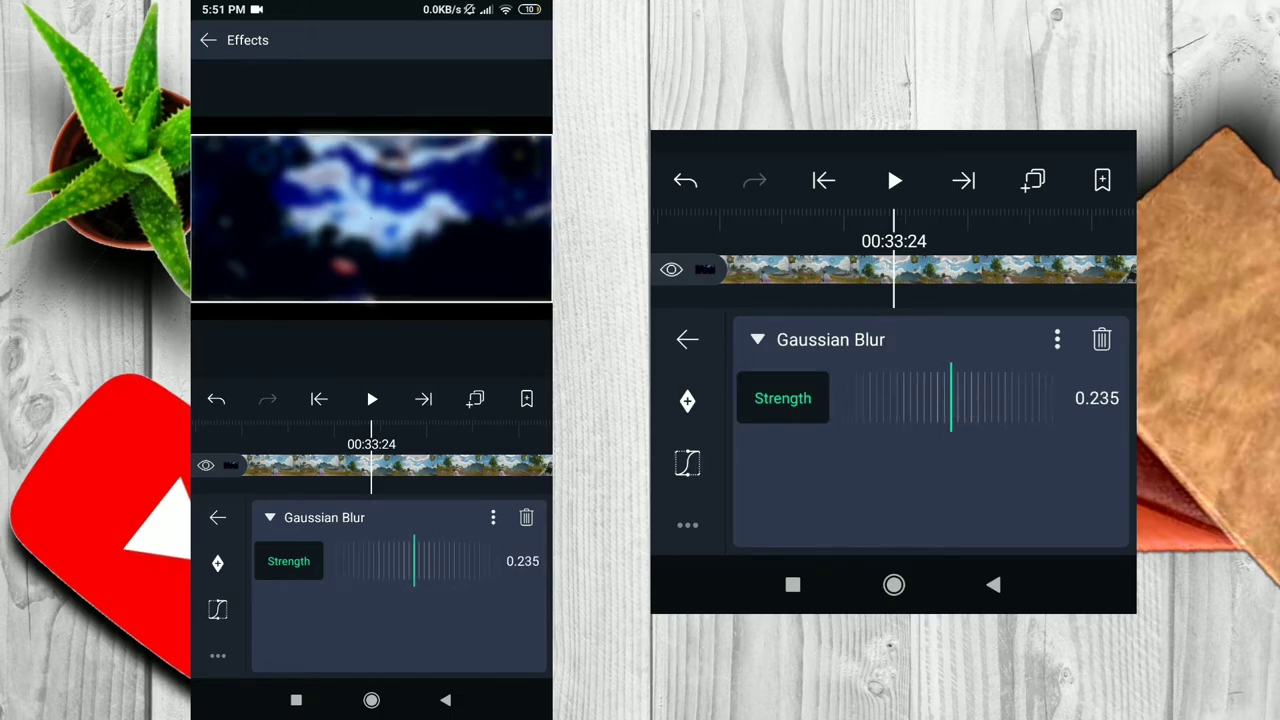
pyautogui.click(687, 339)
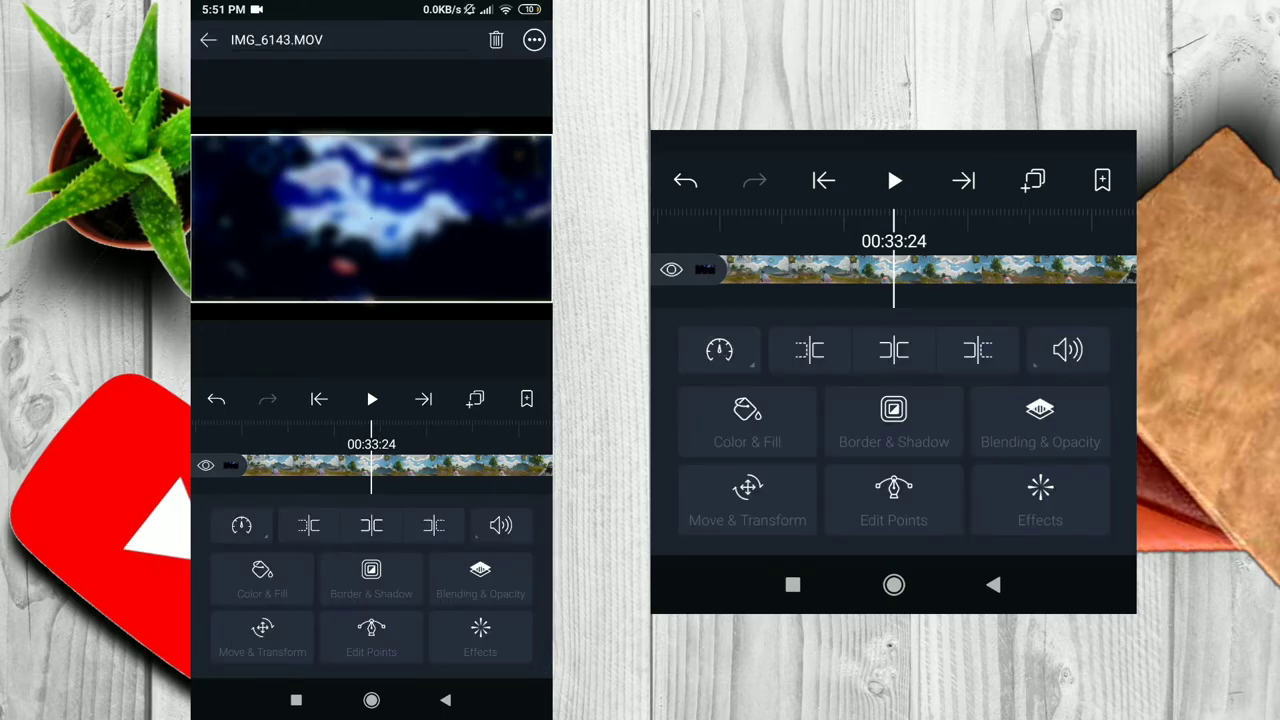
# Set the clip's blending mode to Linear Dodge at 100% opacity.
pyautogui.click(1000, 270)
pyautogui.click(1000, 270)
pyautogui.click(1040, 420)
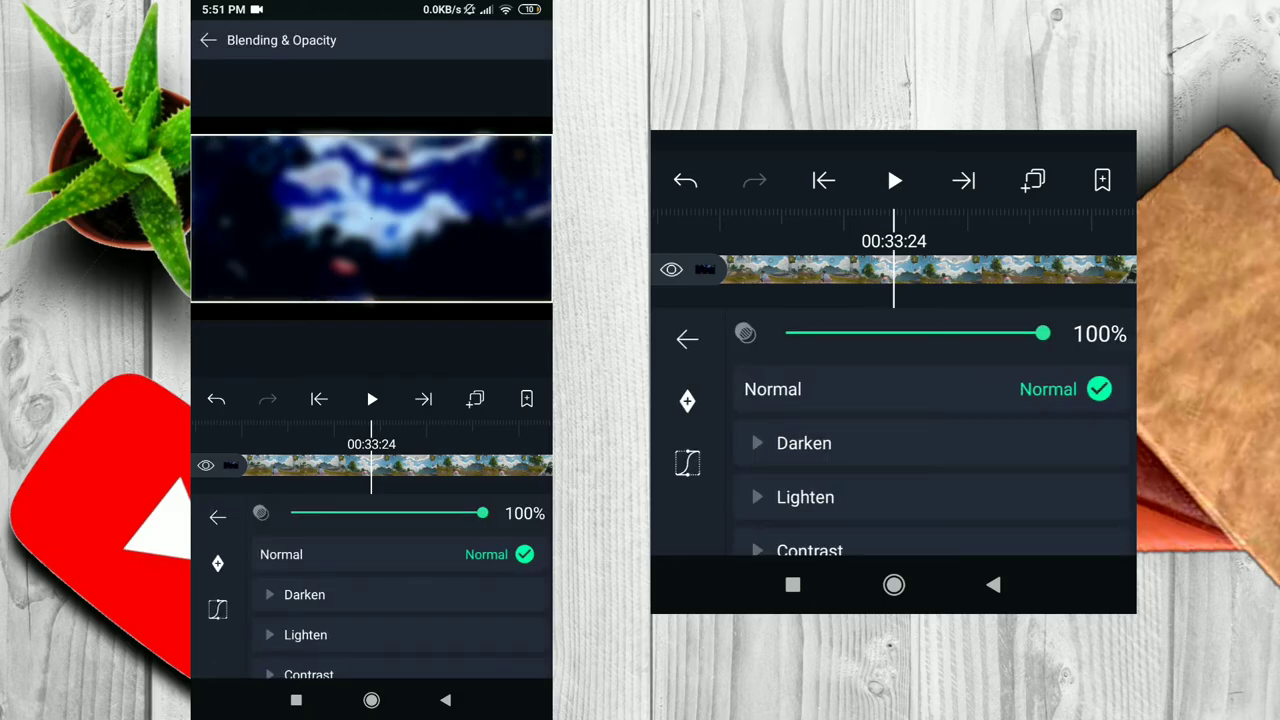
pyautogui.click(849, 500)
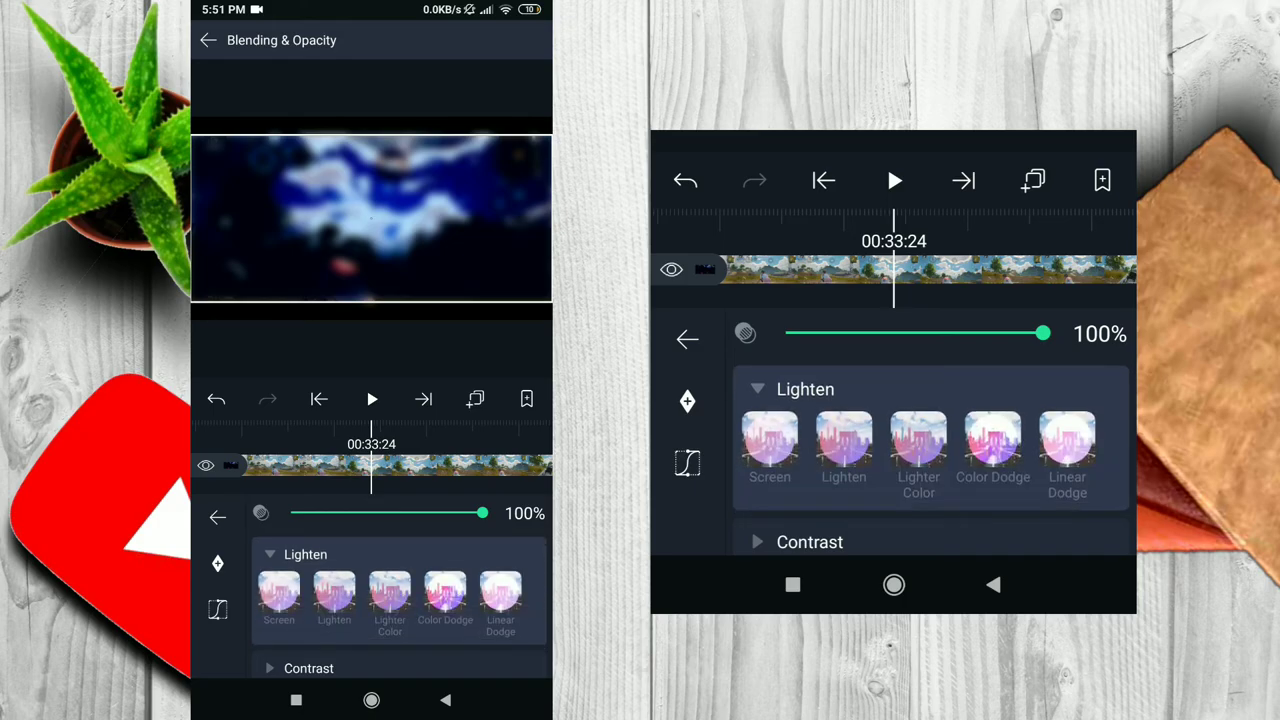
pyautogui.click(1067, 440)
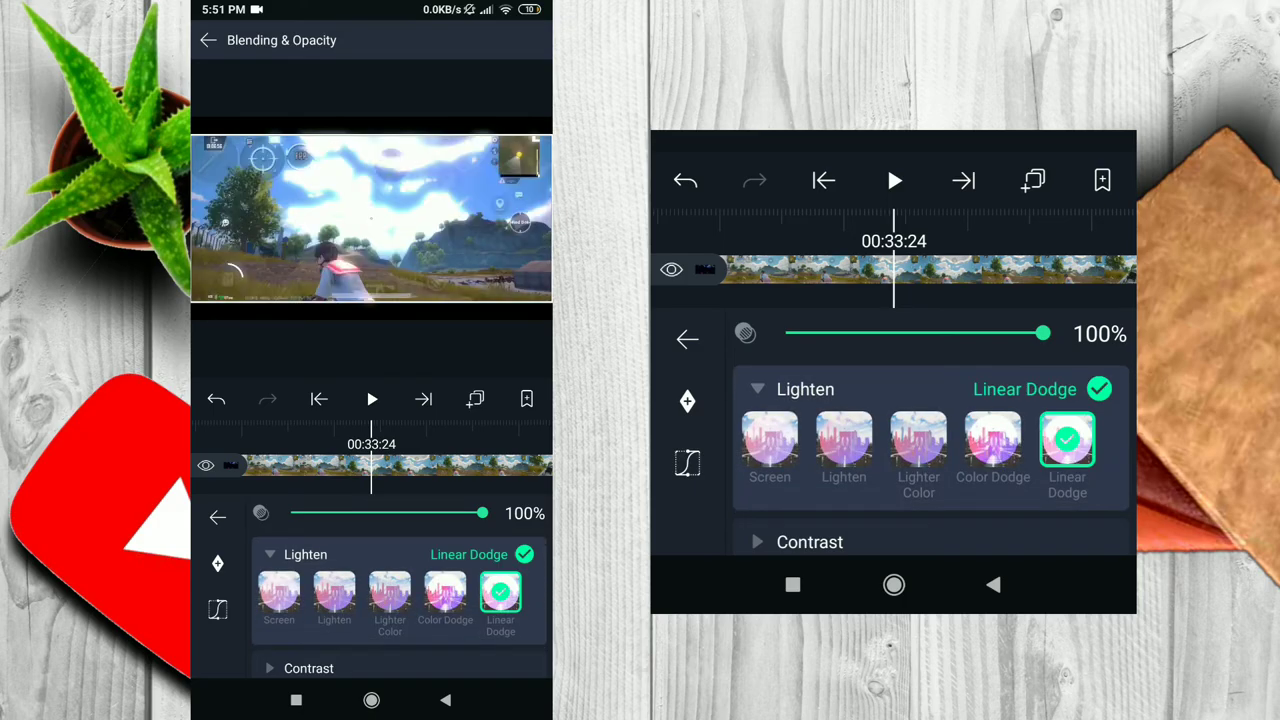